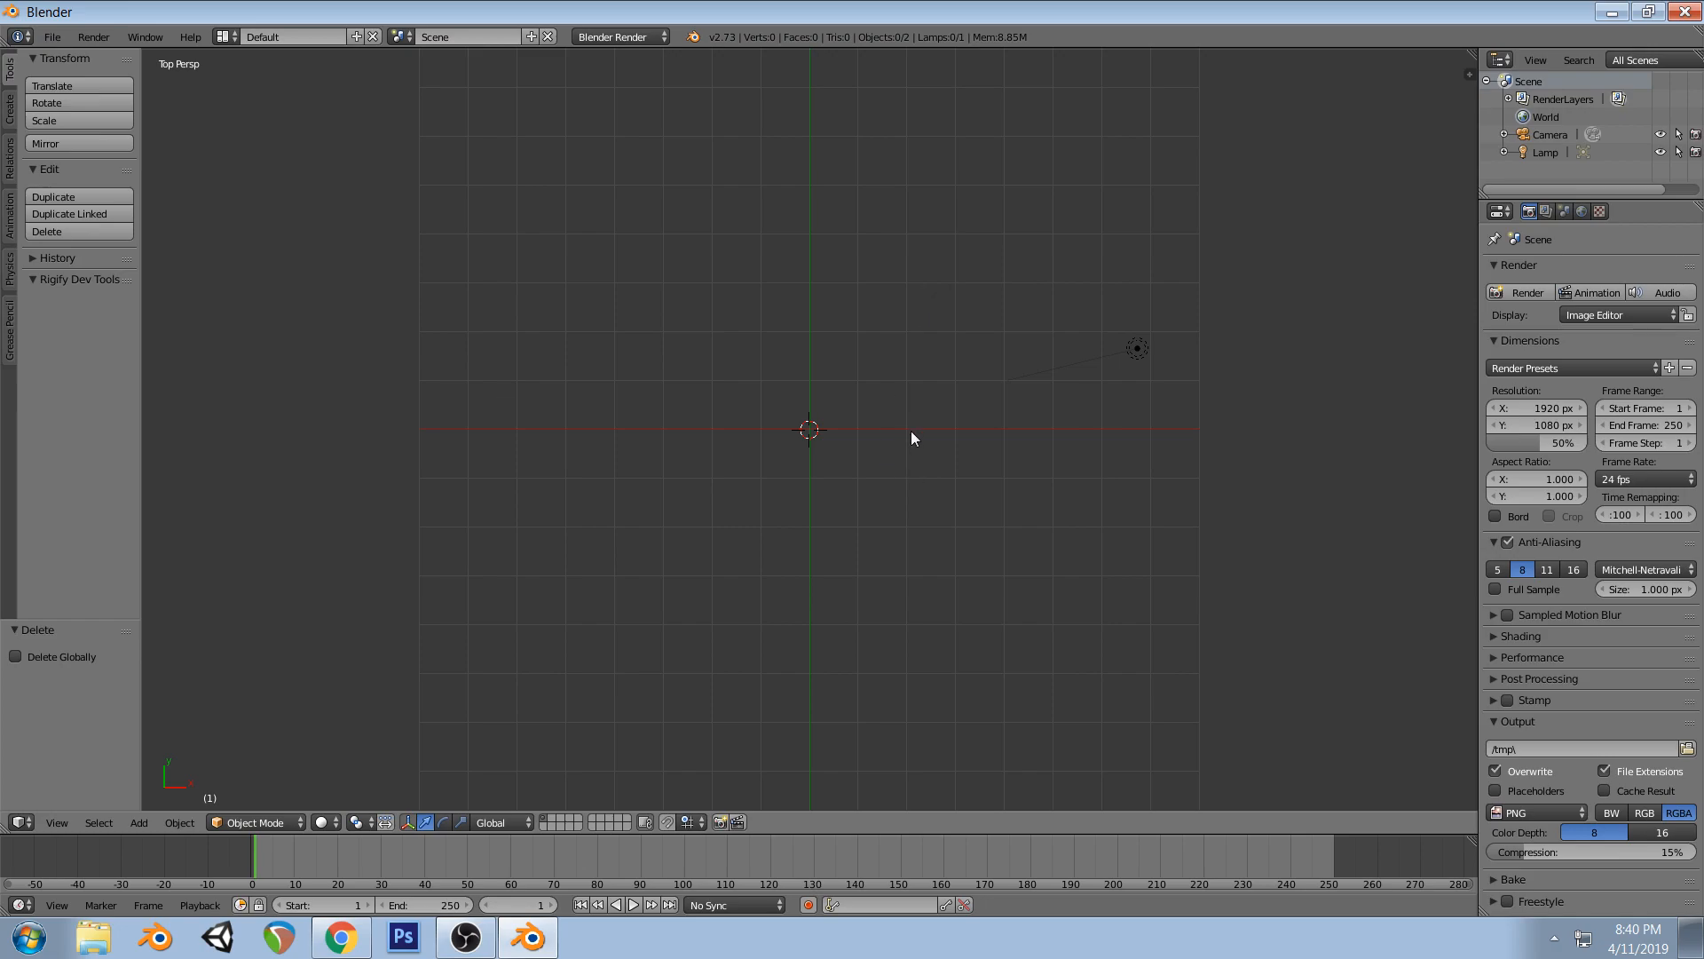
- Delete the camera and the lamp from the scene
right_click(1557, 130)
left_click(1480, 190)
right_click(1542, 134)
left_click(1543, 133)
- Add a cylinder mesh at the origin and switch to the front view
key("shift+a")
mouse_move(870, 437)
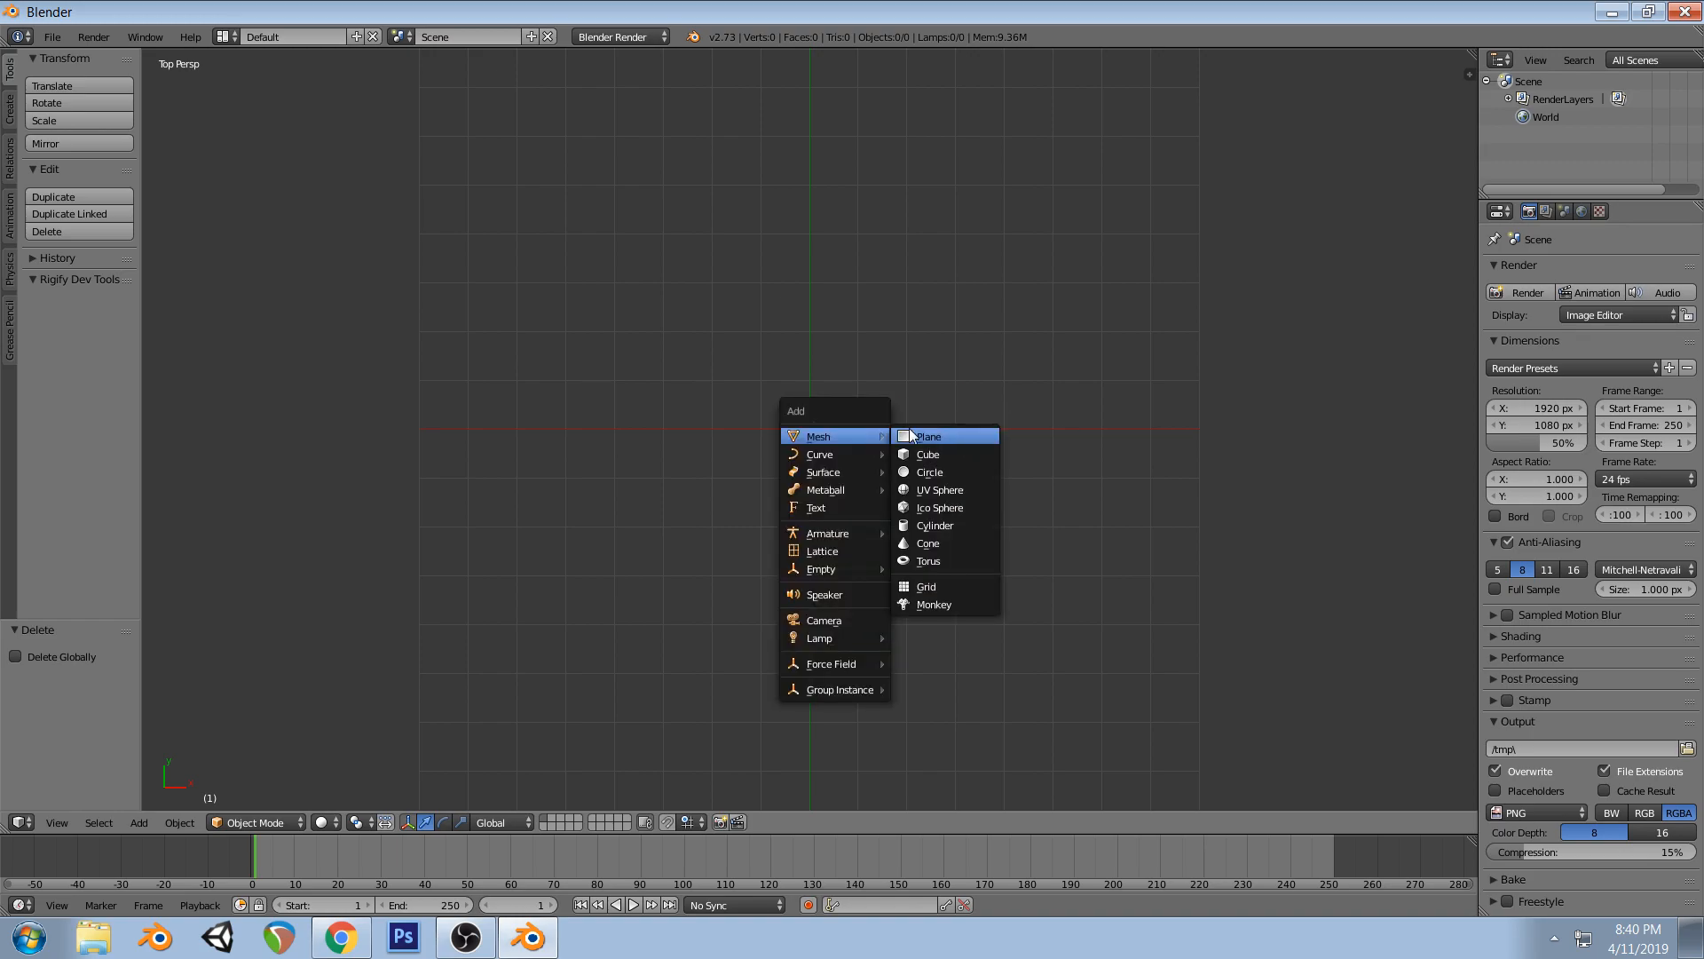
left_click(932, 525)
key("KP_1")
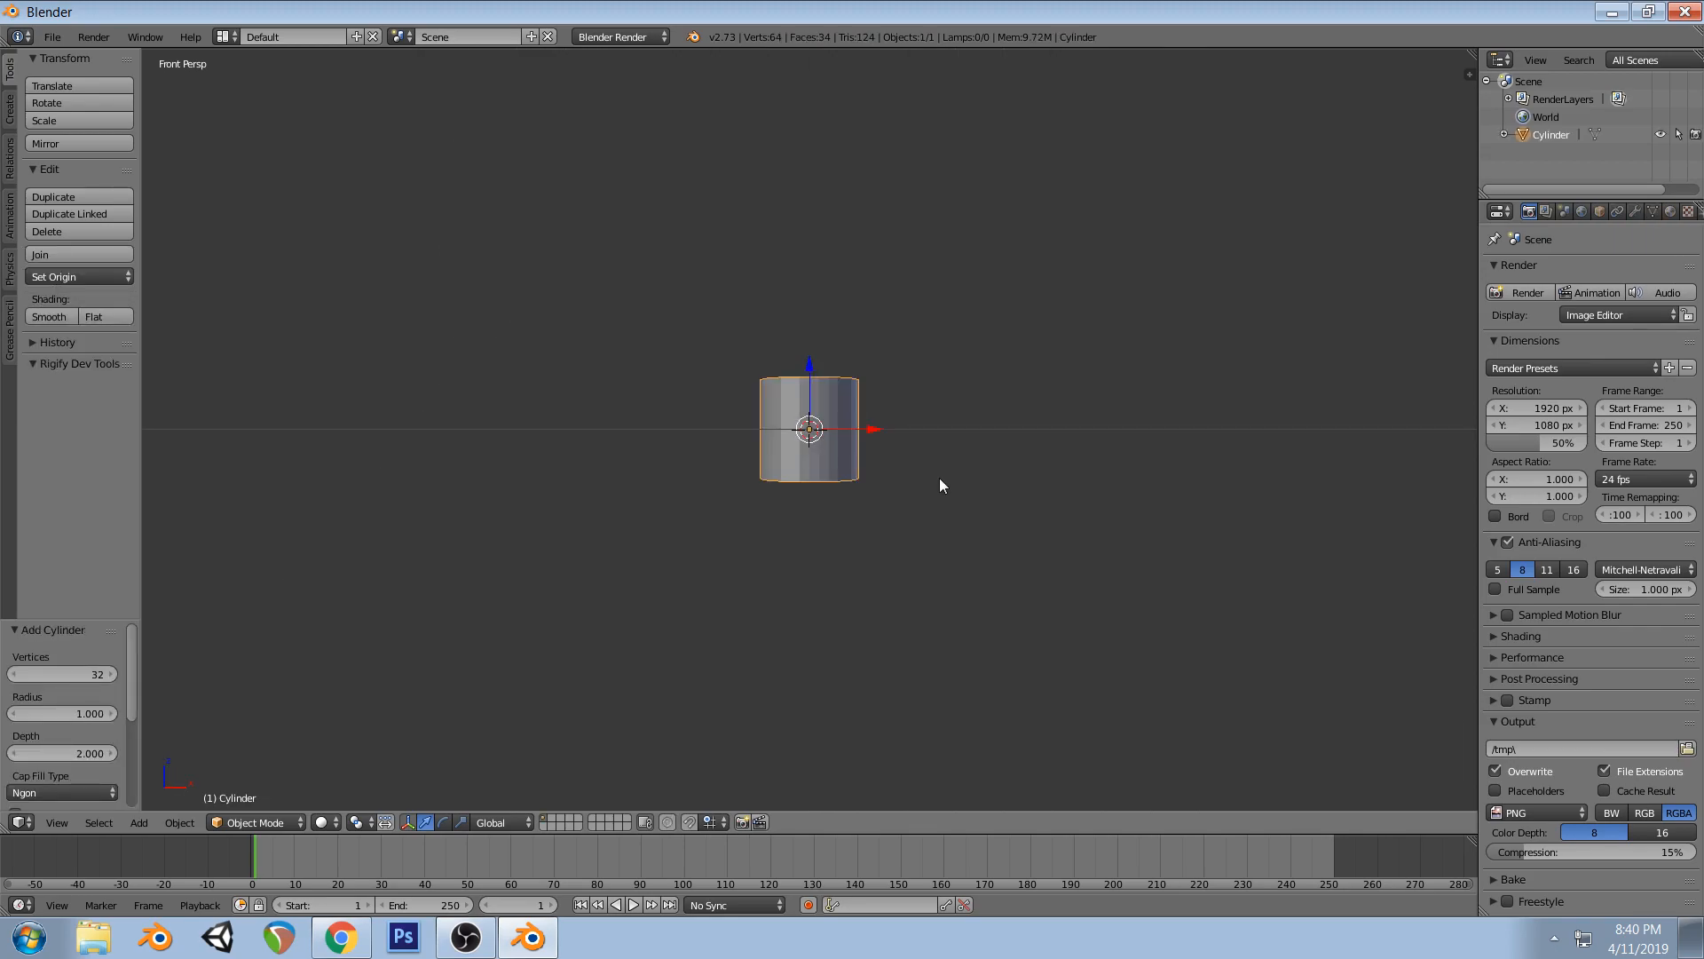
- Rotate the cylinder's whole mesh by 90° in Edit Mode, using the orthographic front view
key("KP_5")
key("Tab")
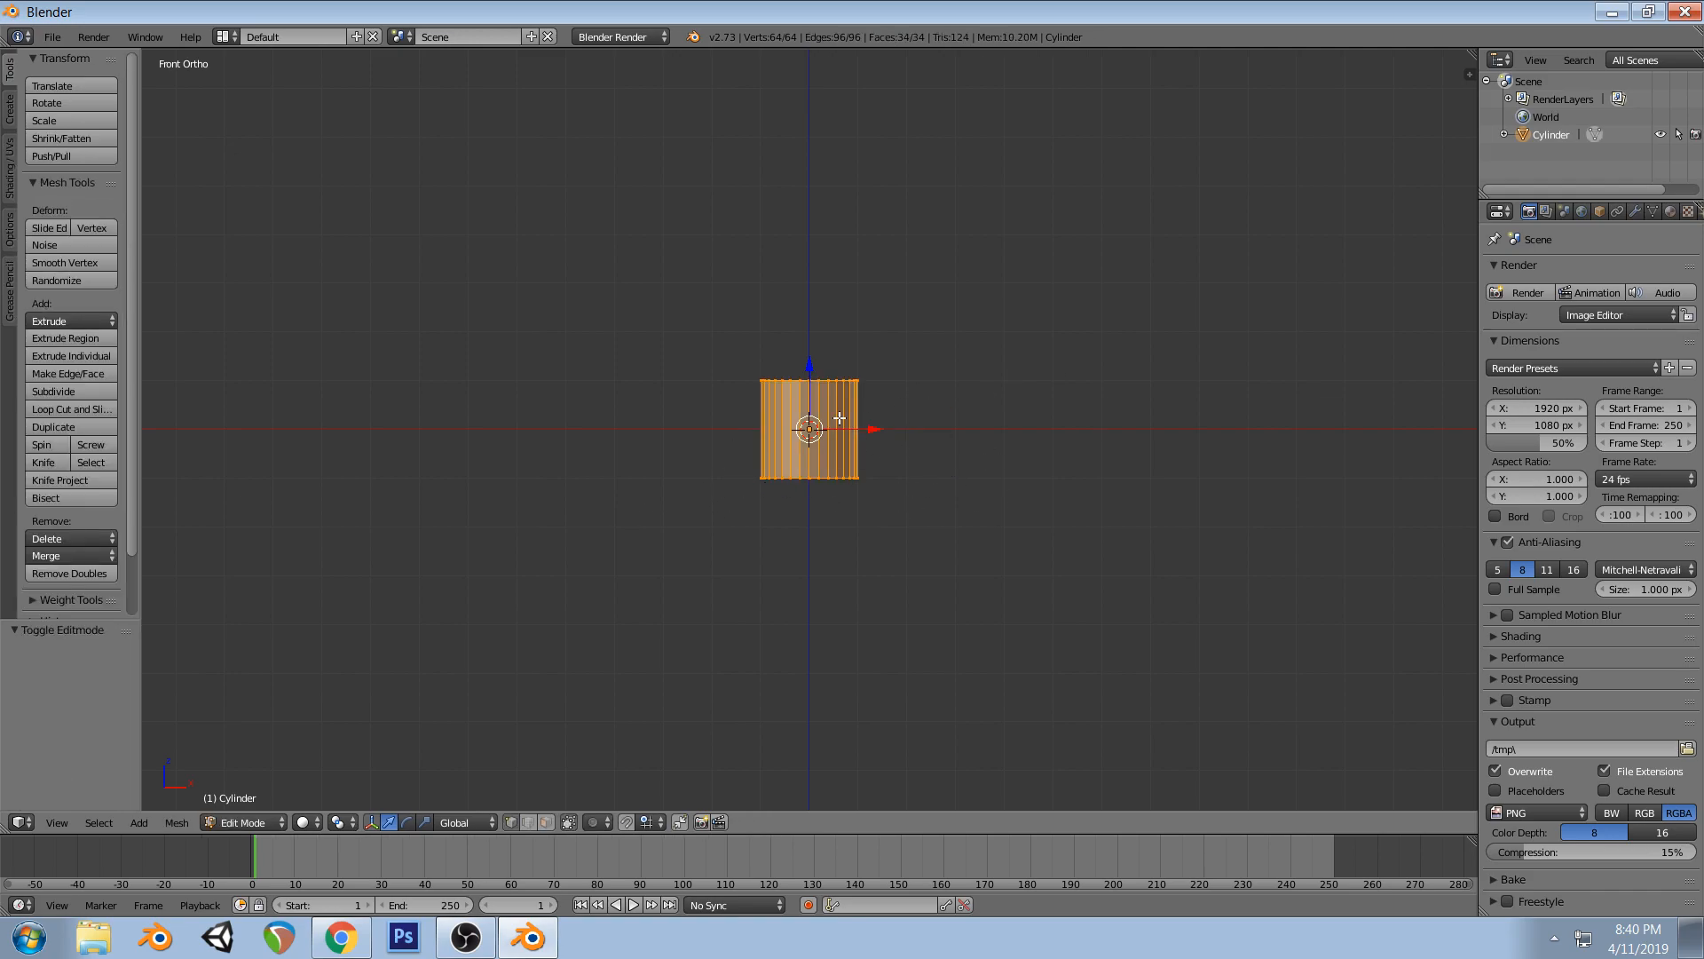
key("a")
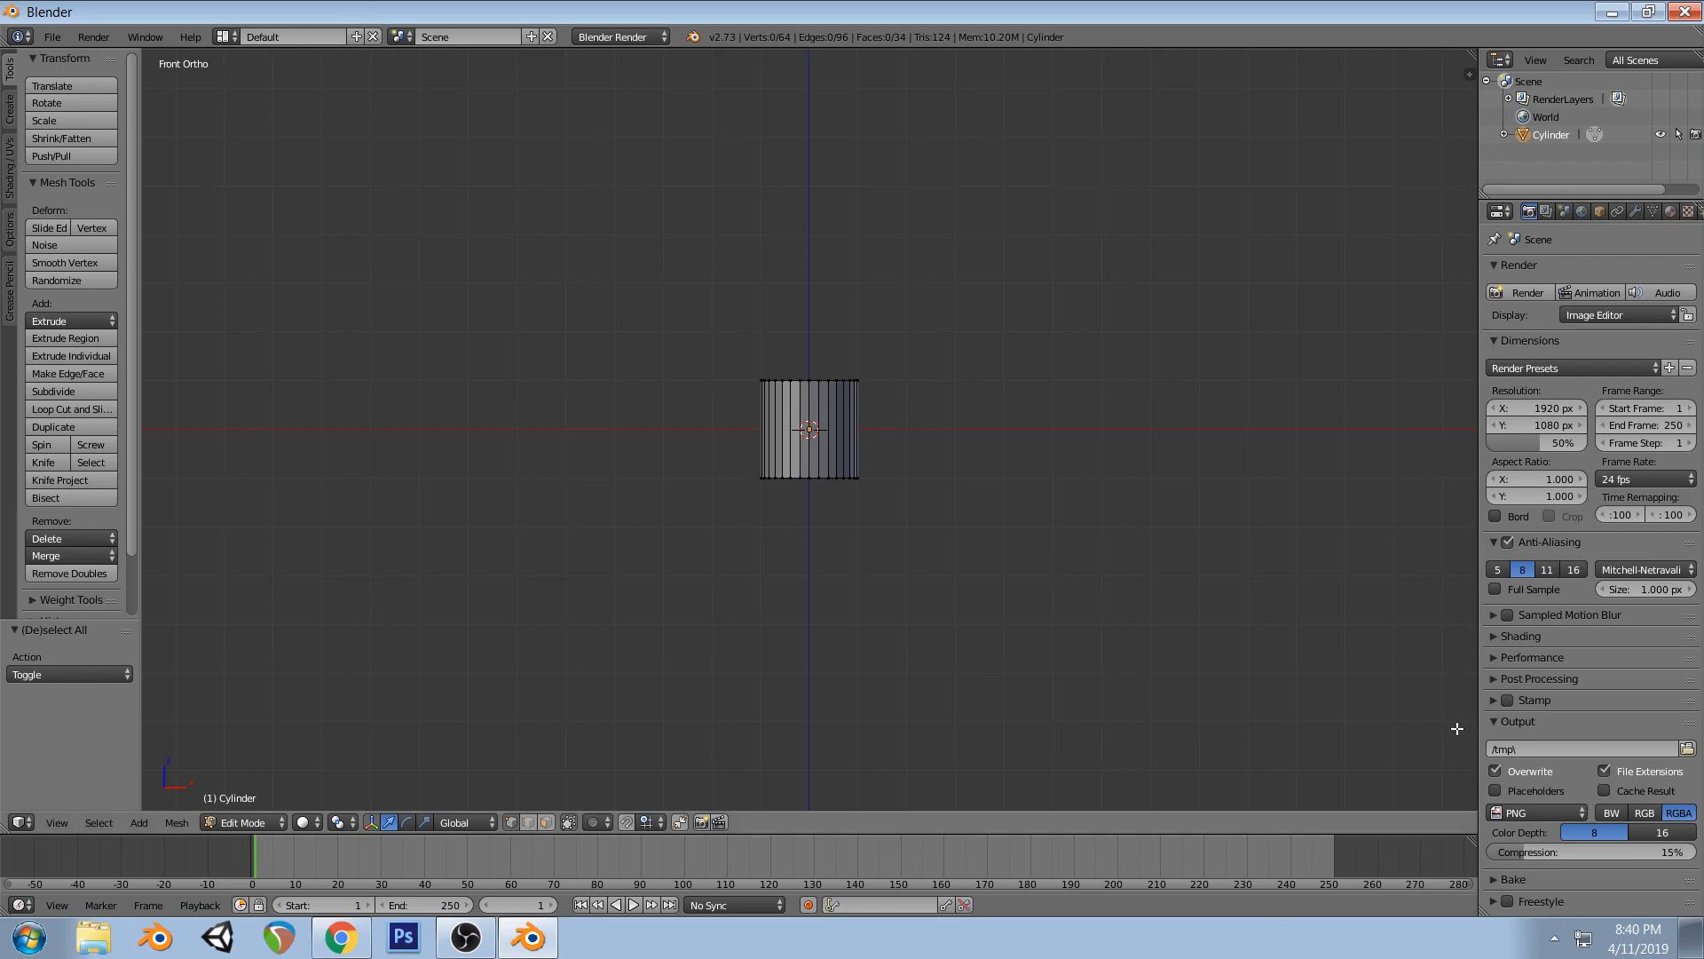
key("a")
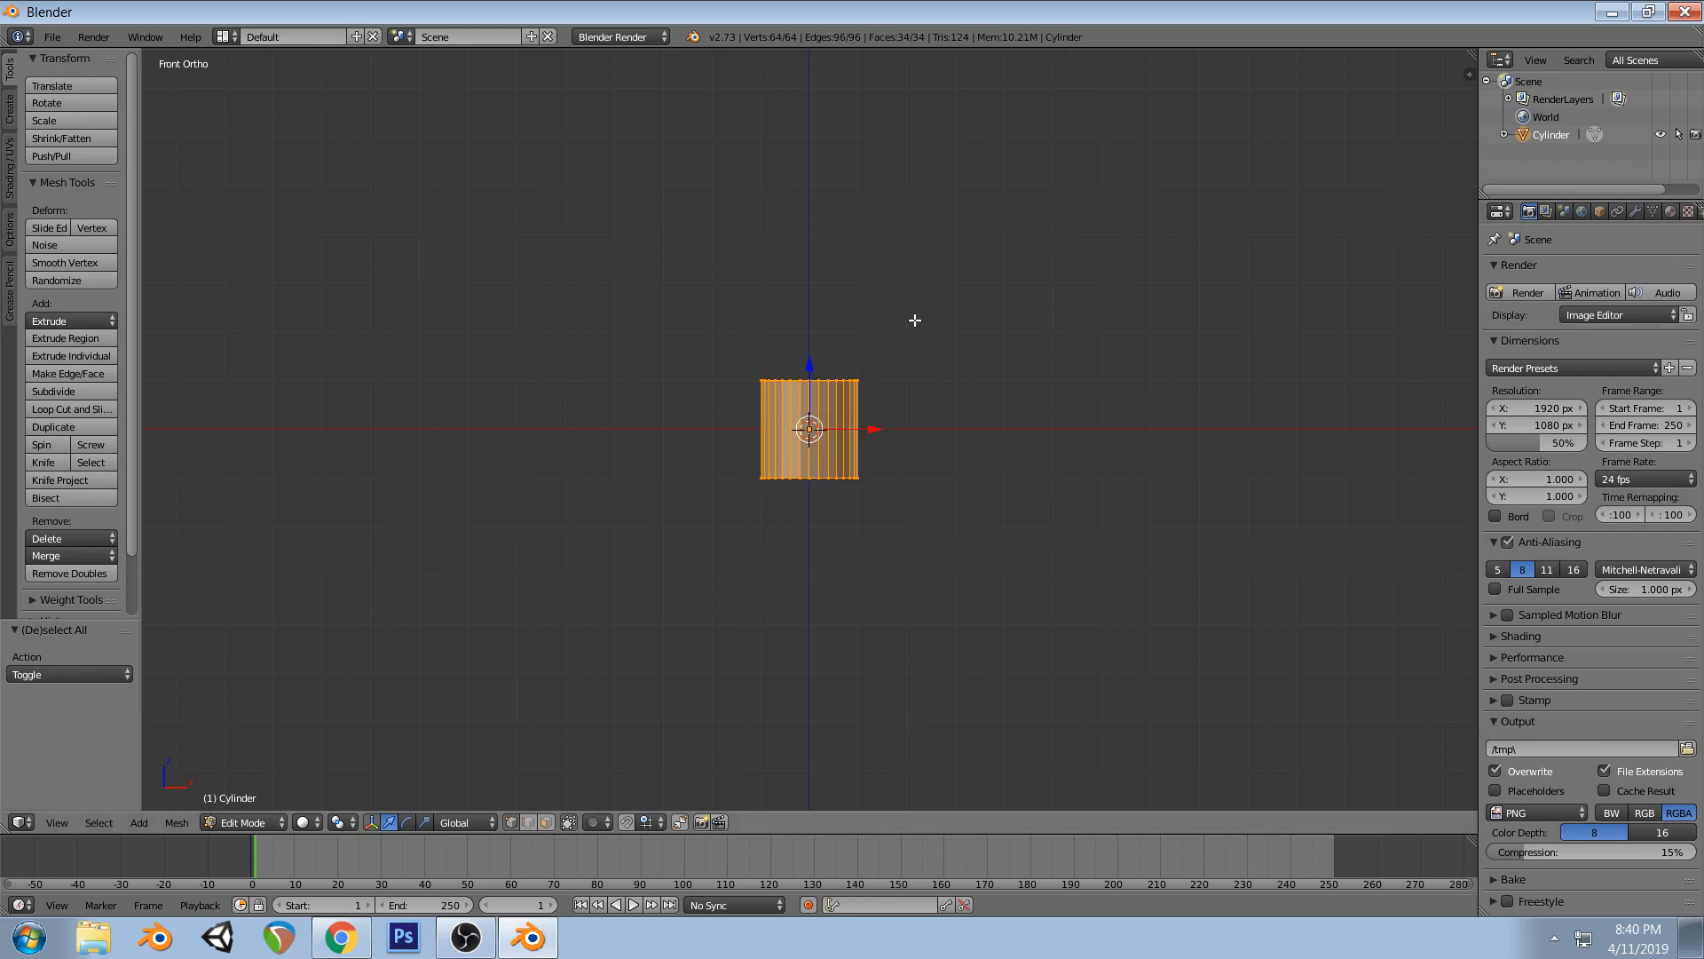
key("r")
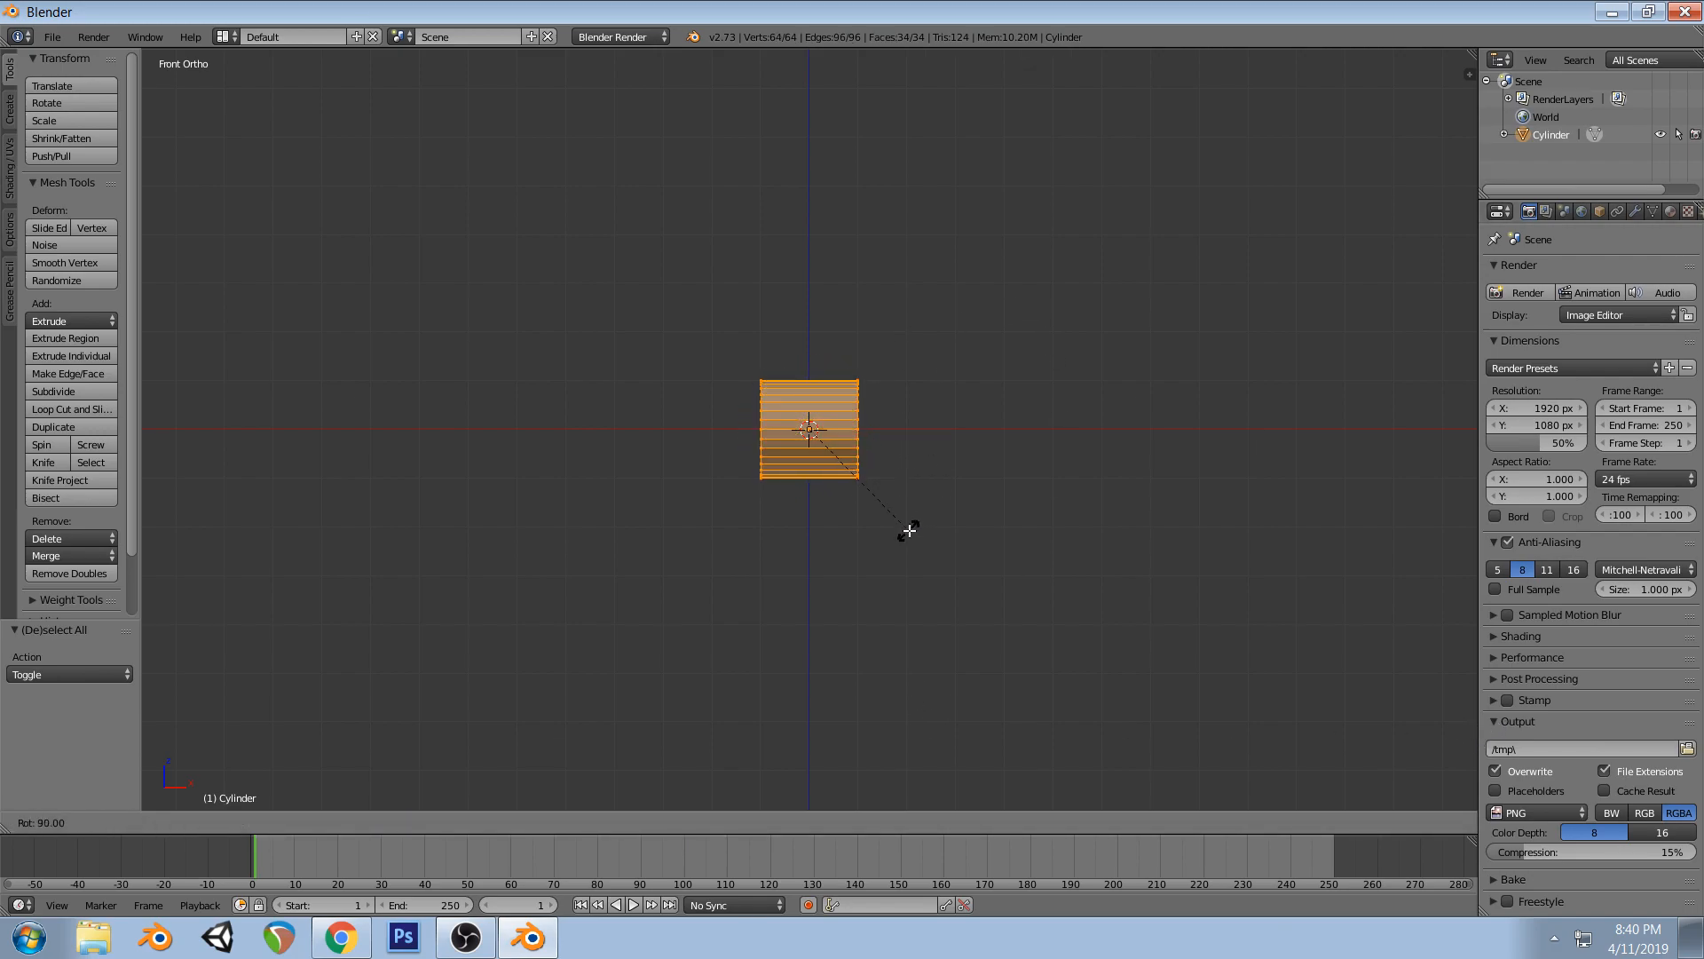
left_click(909, 530)
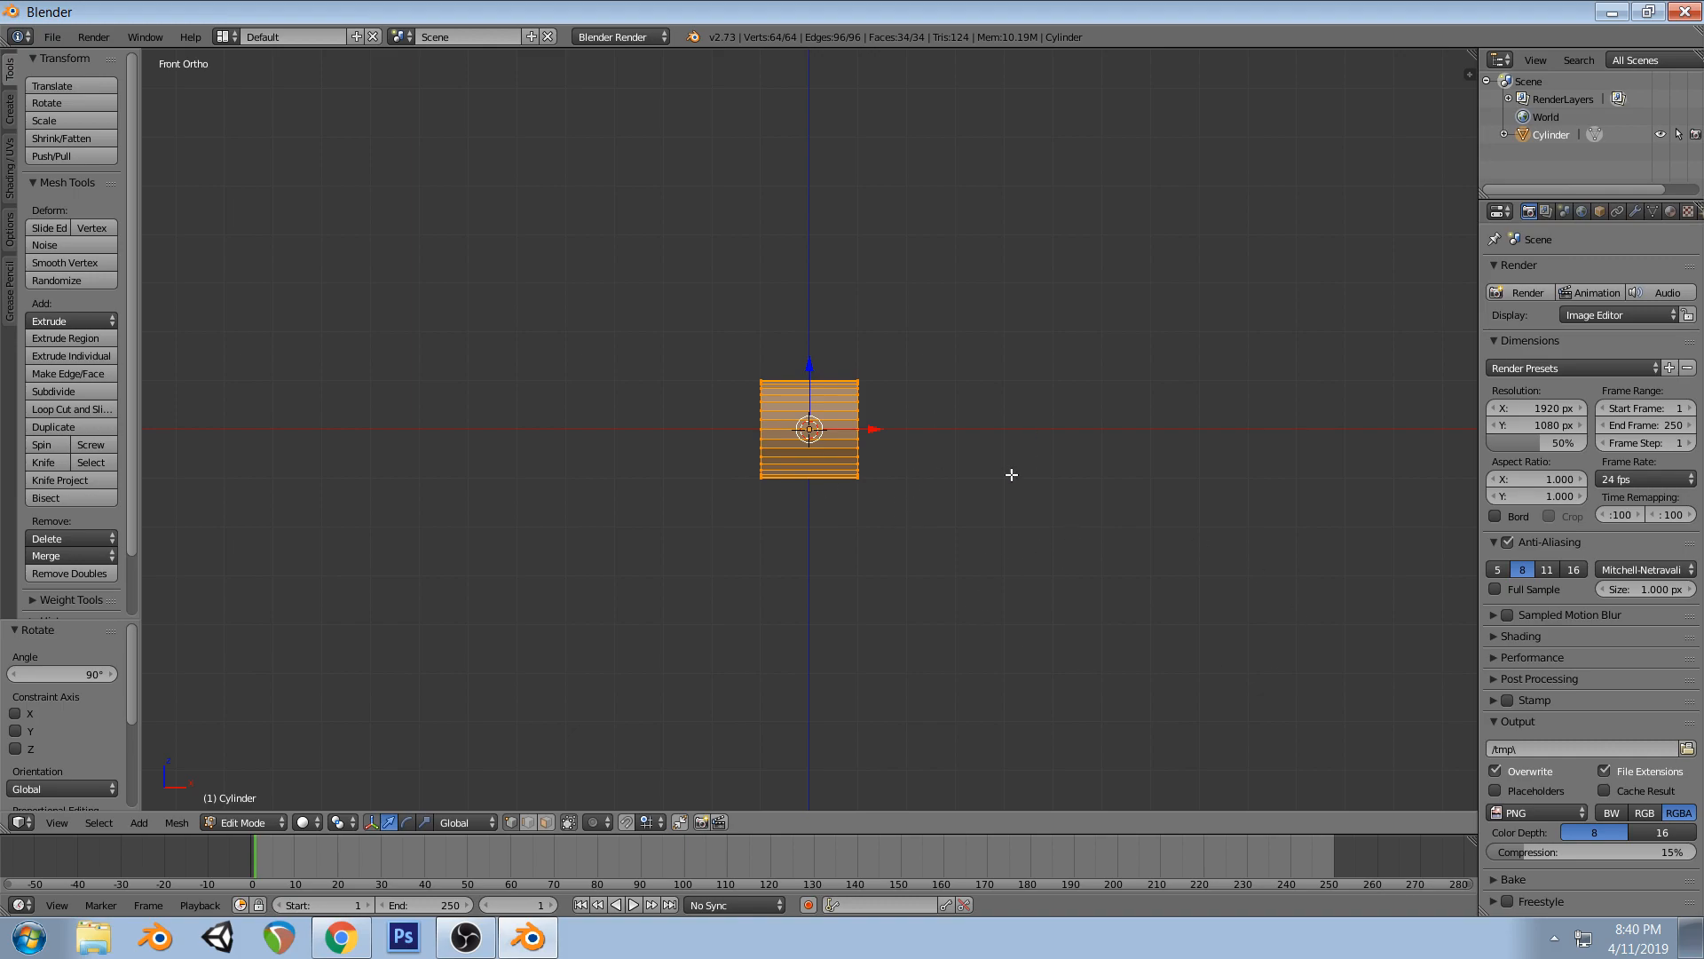
- Scale the cylinder's mesh by 5 along the global X axis
key("s")
right_click(952, 446)
key("s")
key("x")
key("5")
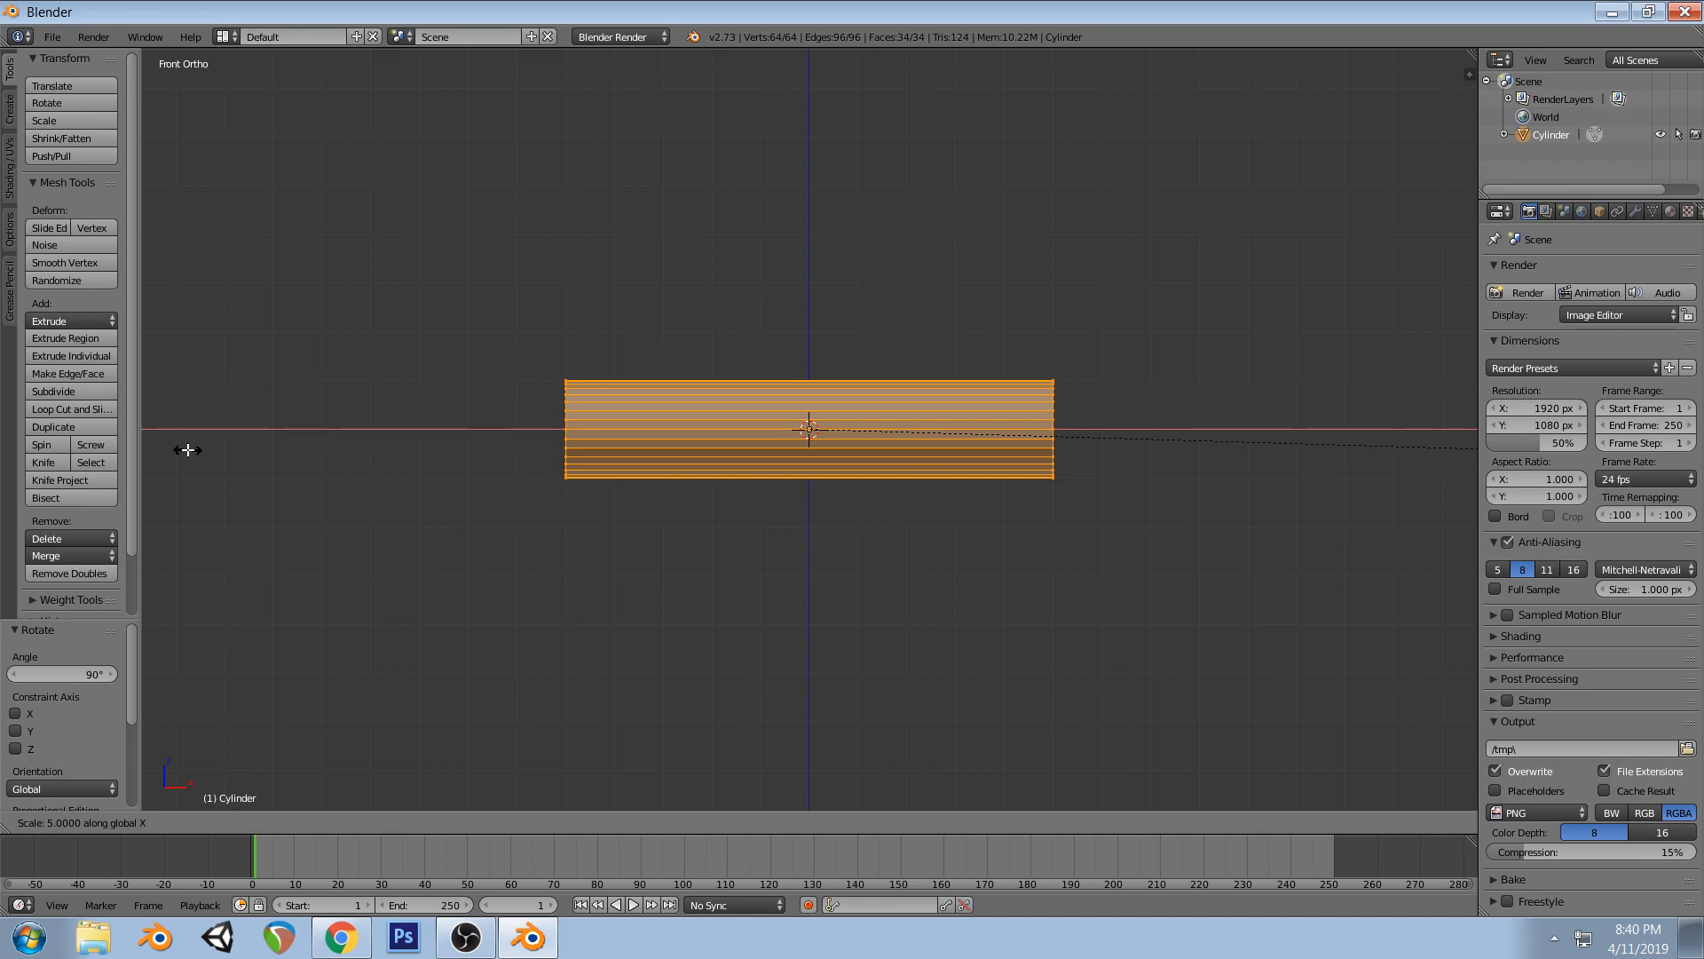
key("Return")
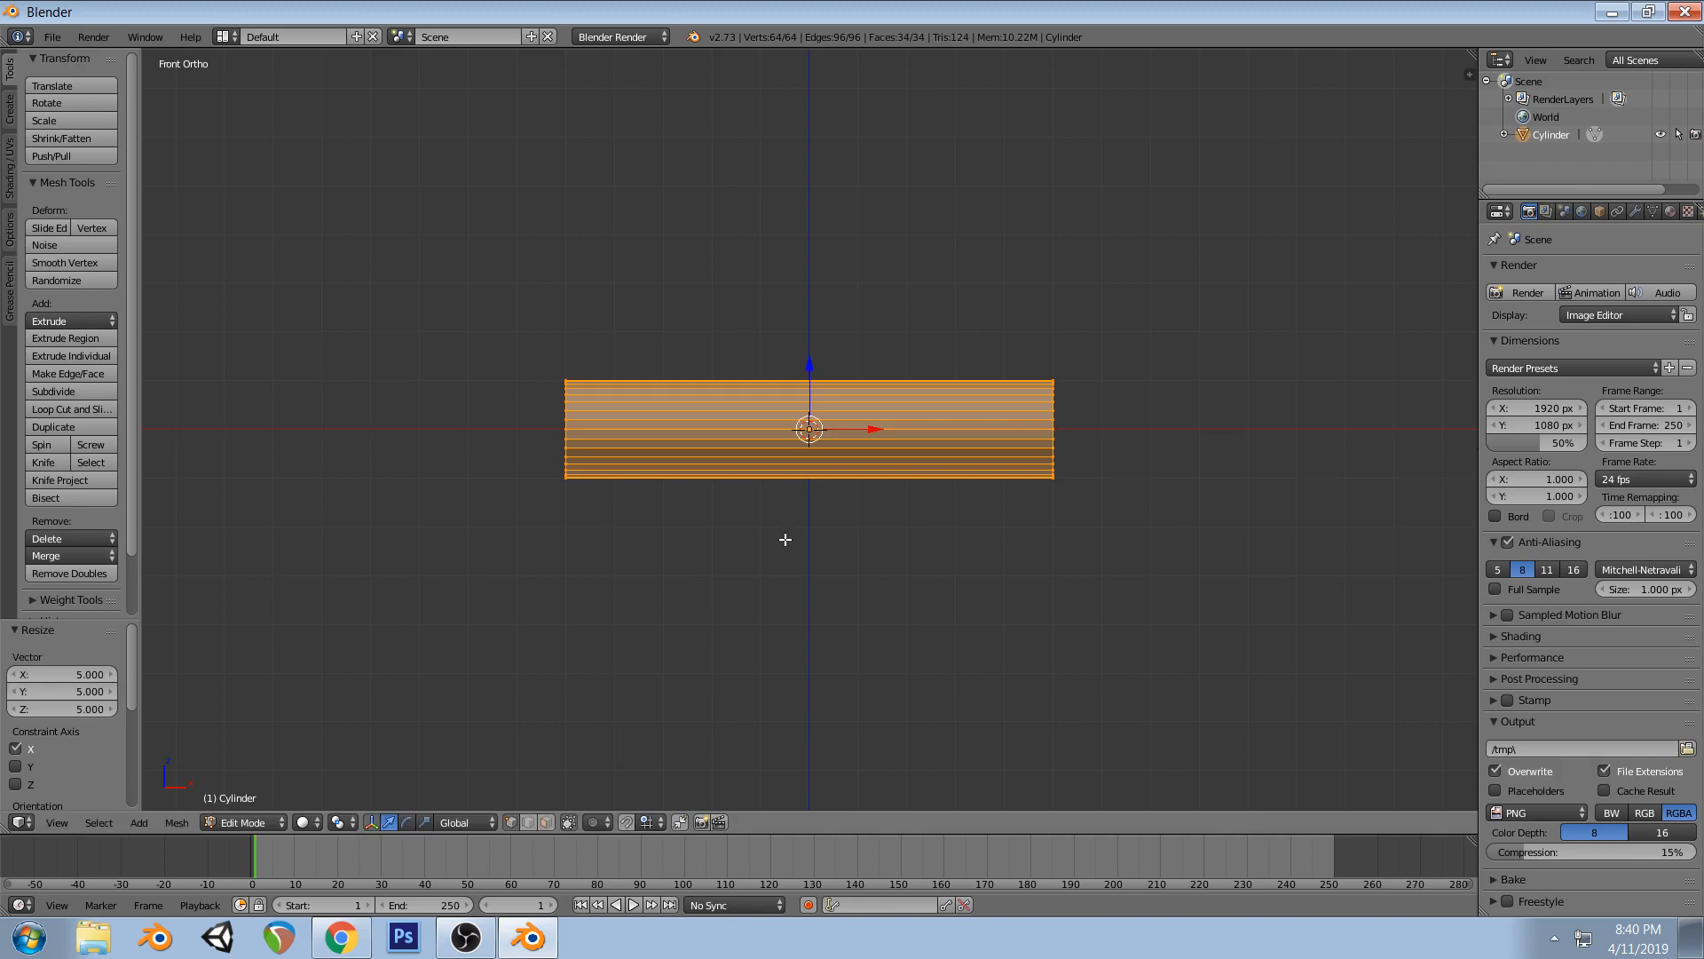
- Duplicate the cylinder object in place and enter Edit Mode on the copy
key("Tab")
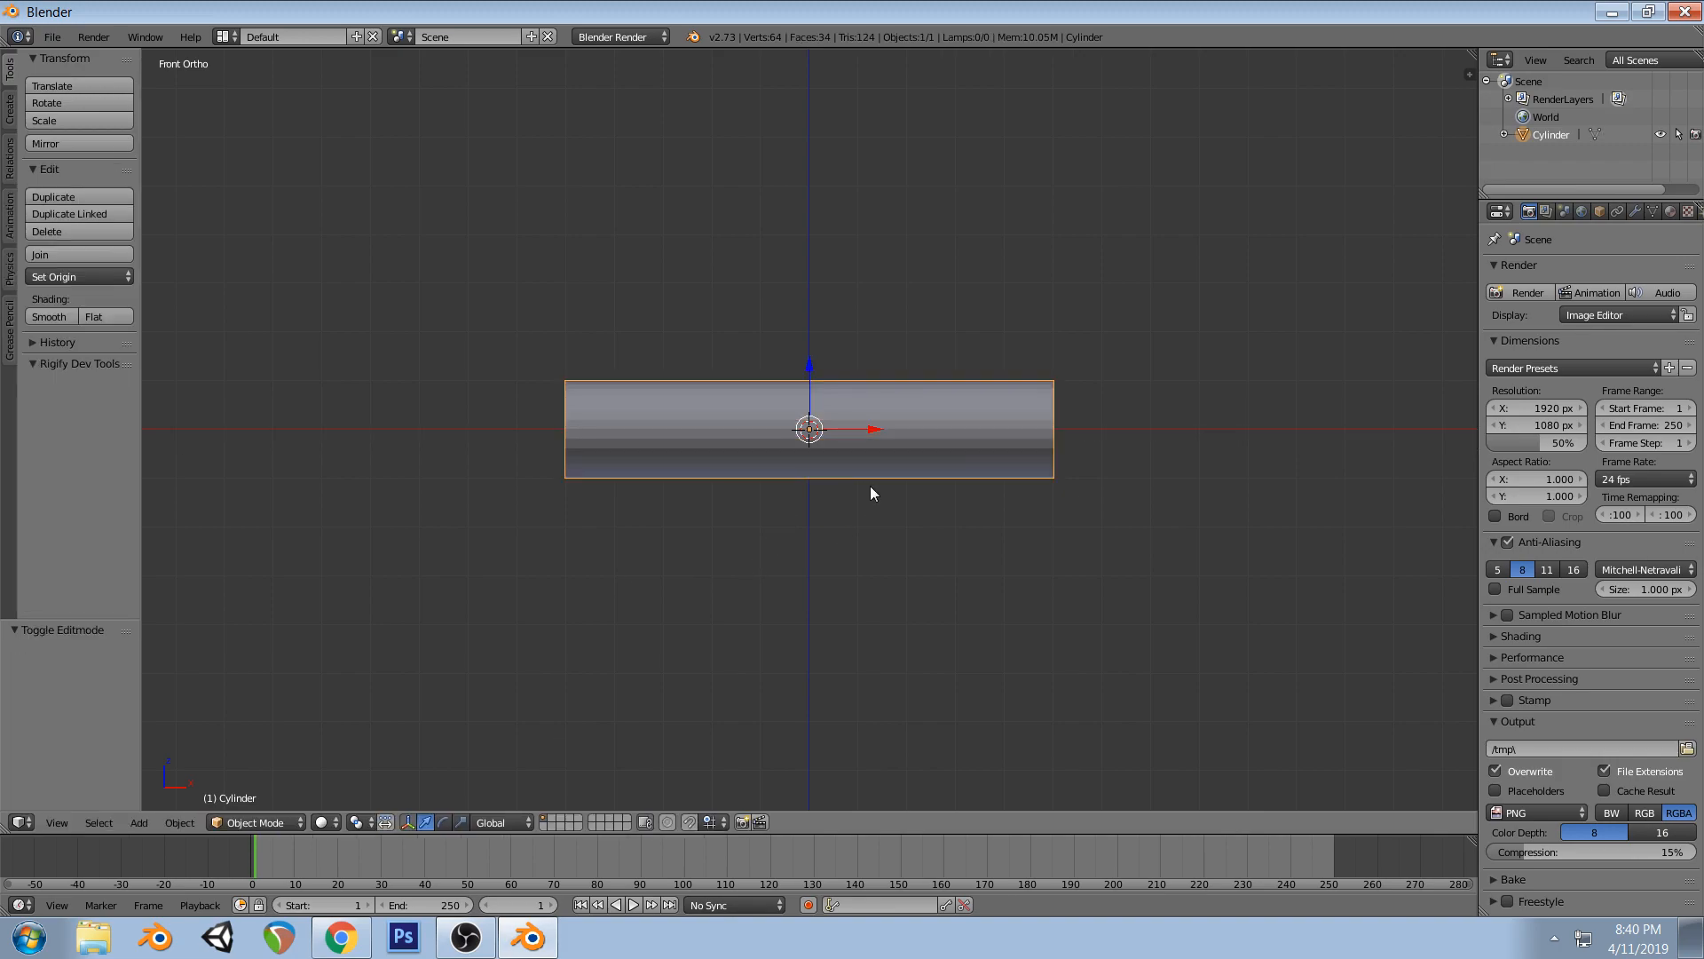
key("shift+d")
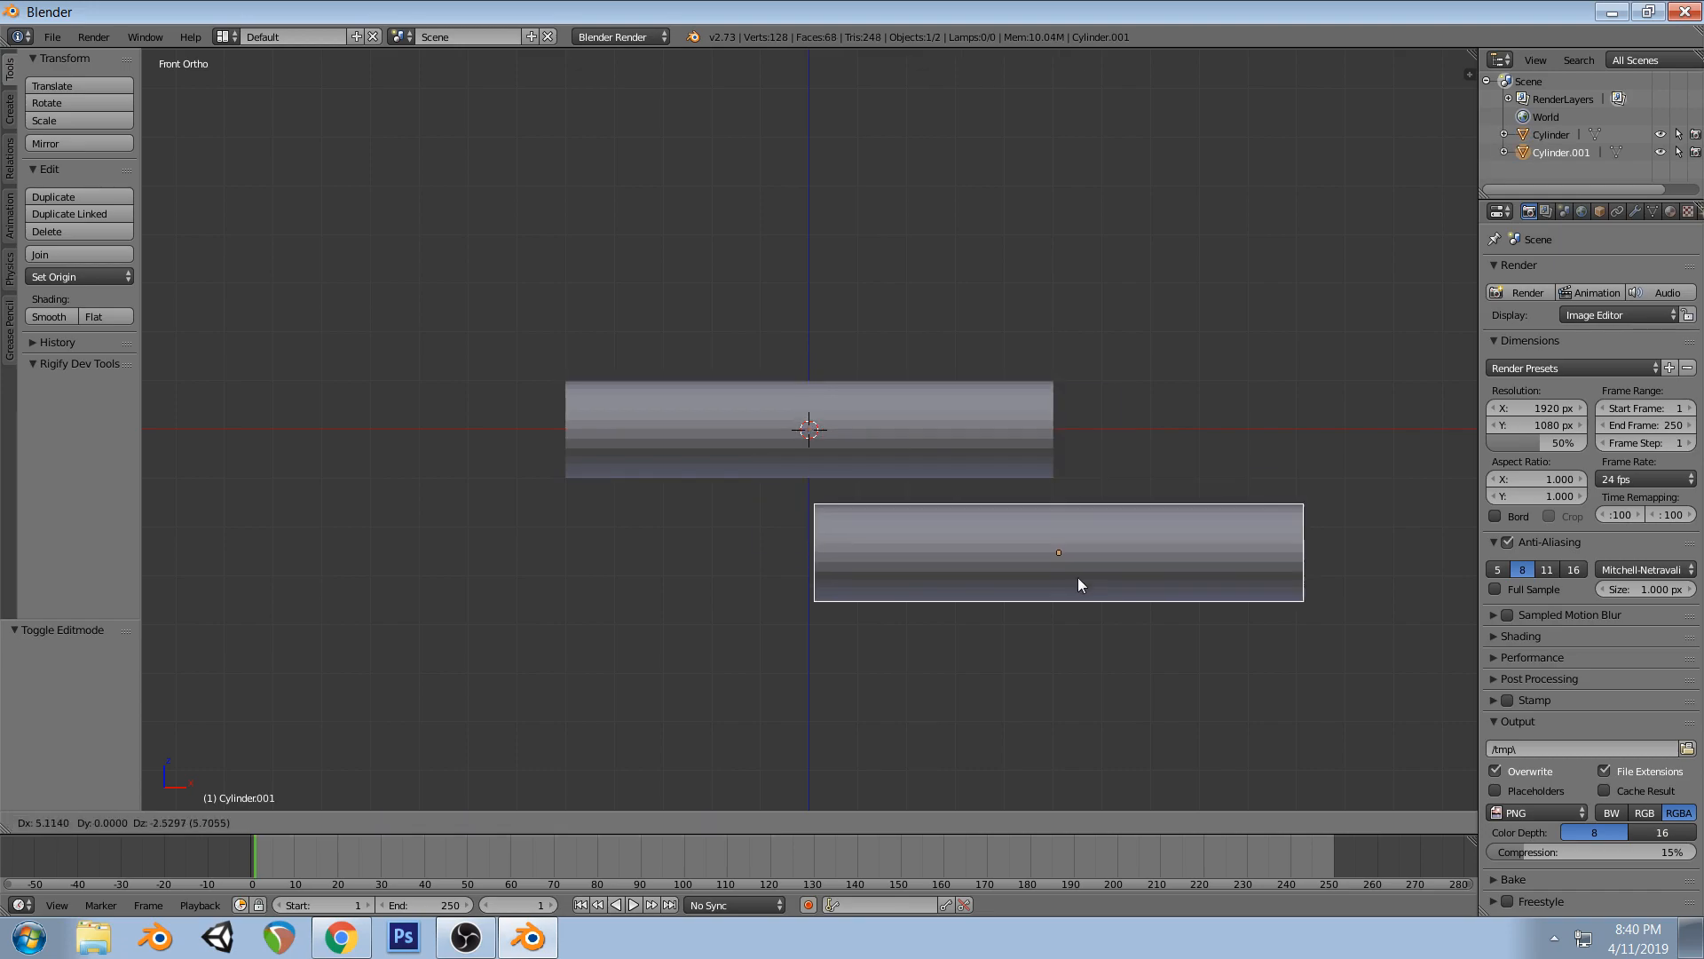
right_click(904, 549)
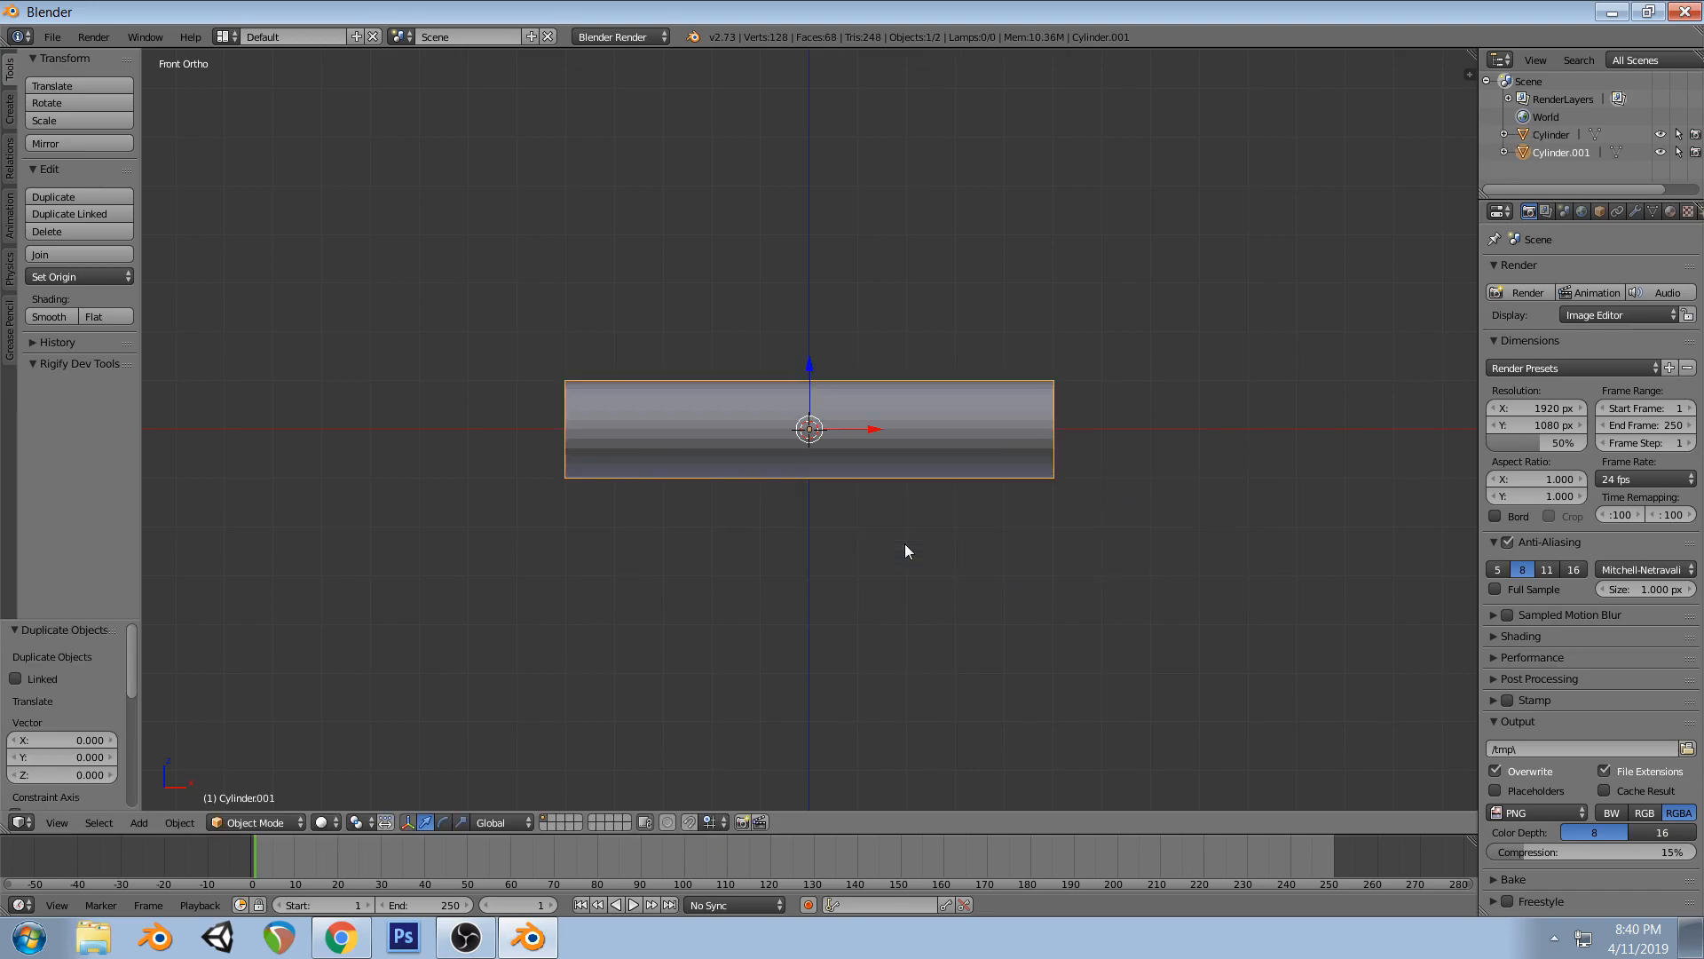
key("Tab")
- Try rotating the duplicate's mesh by -90° in the top view, and undo that rotation
key("KP_7")
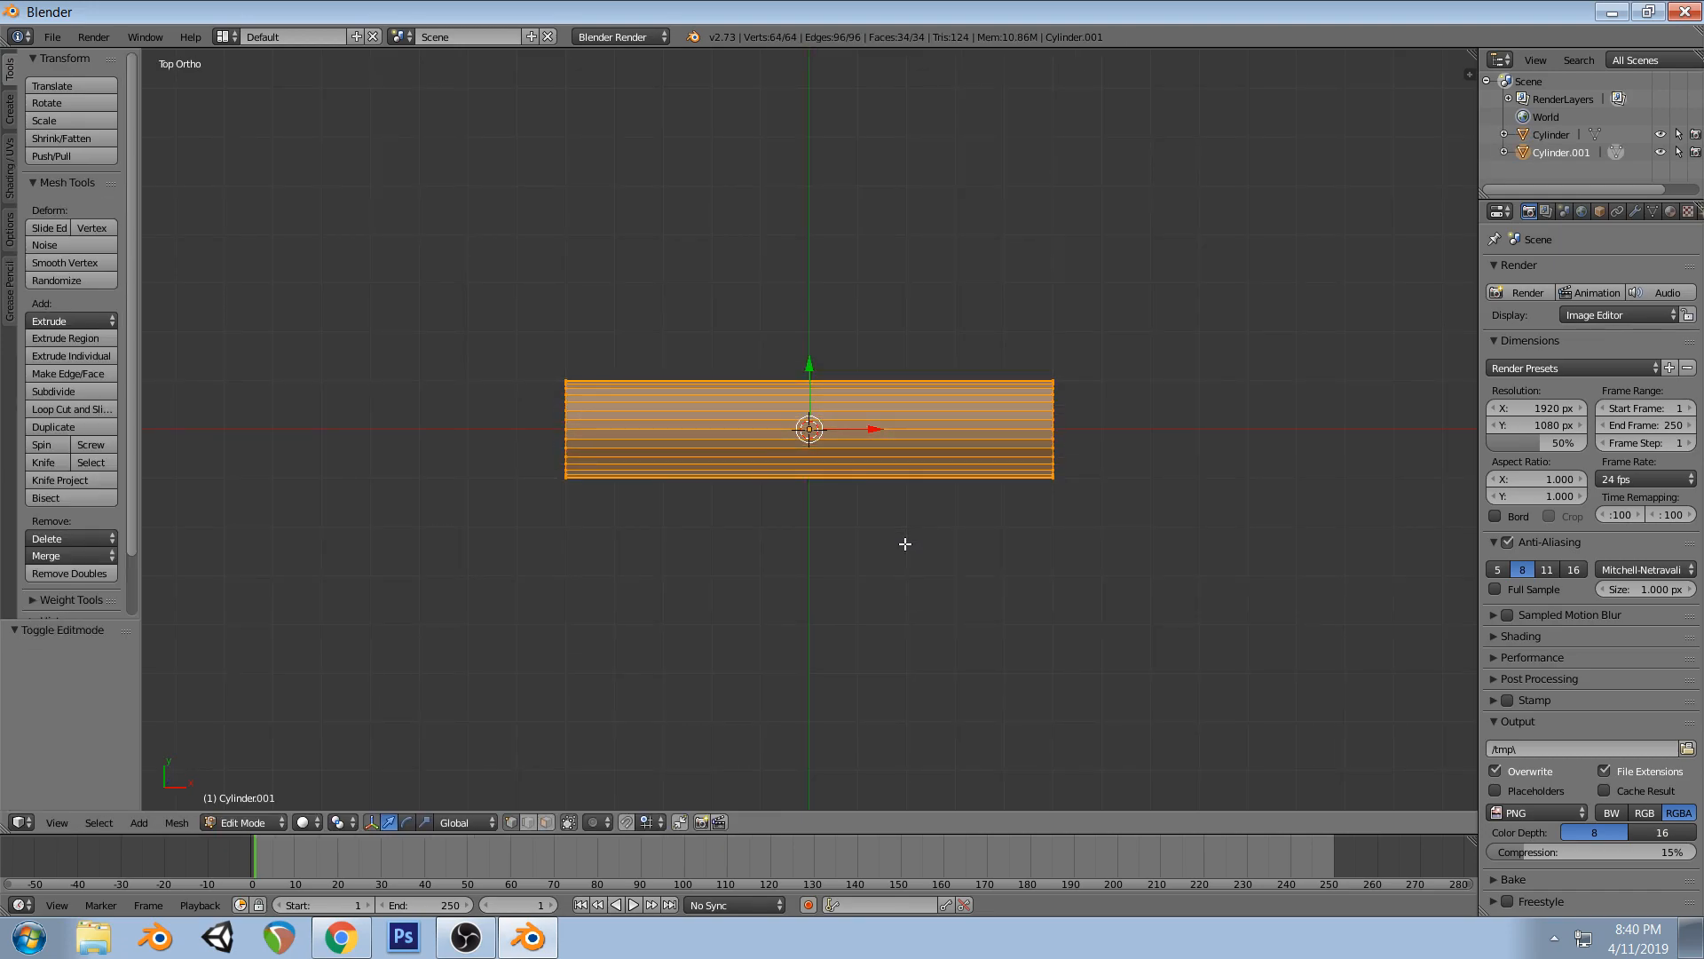
key("r")
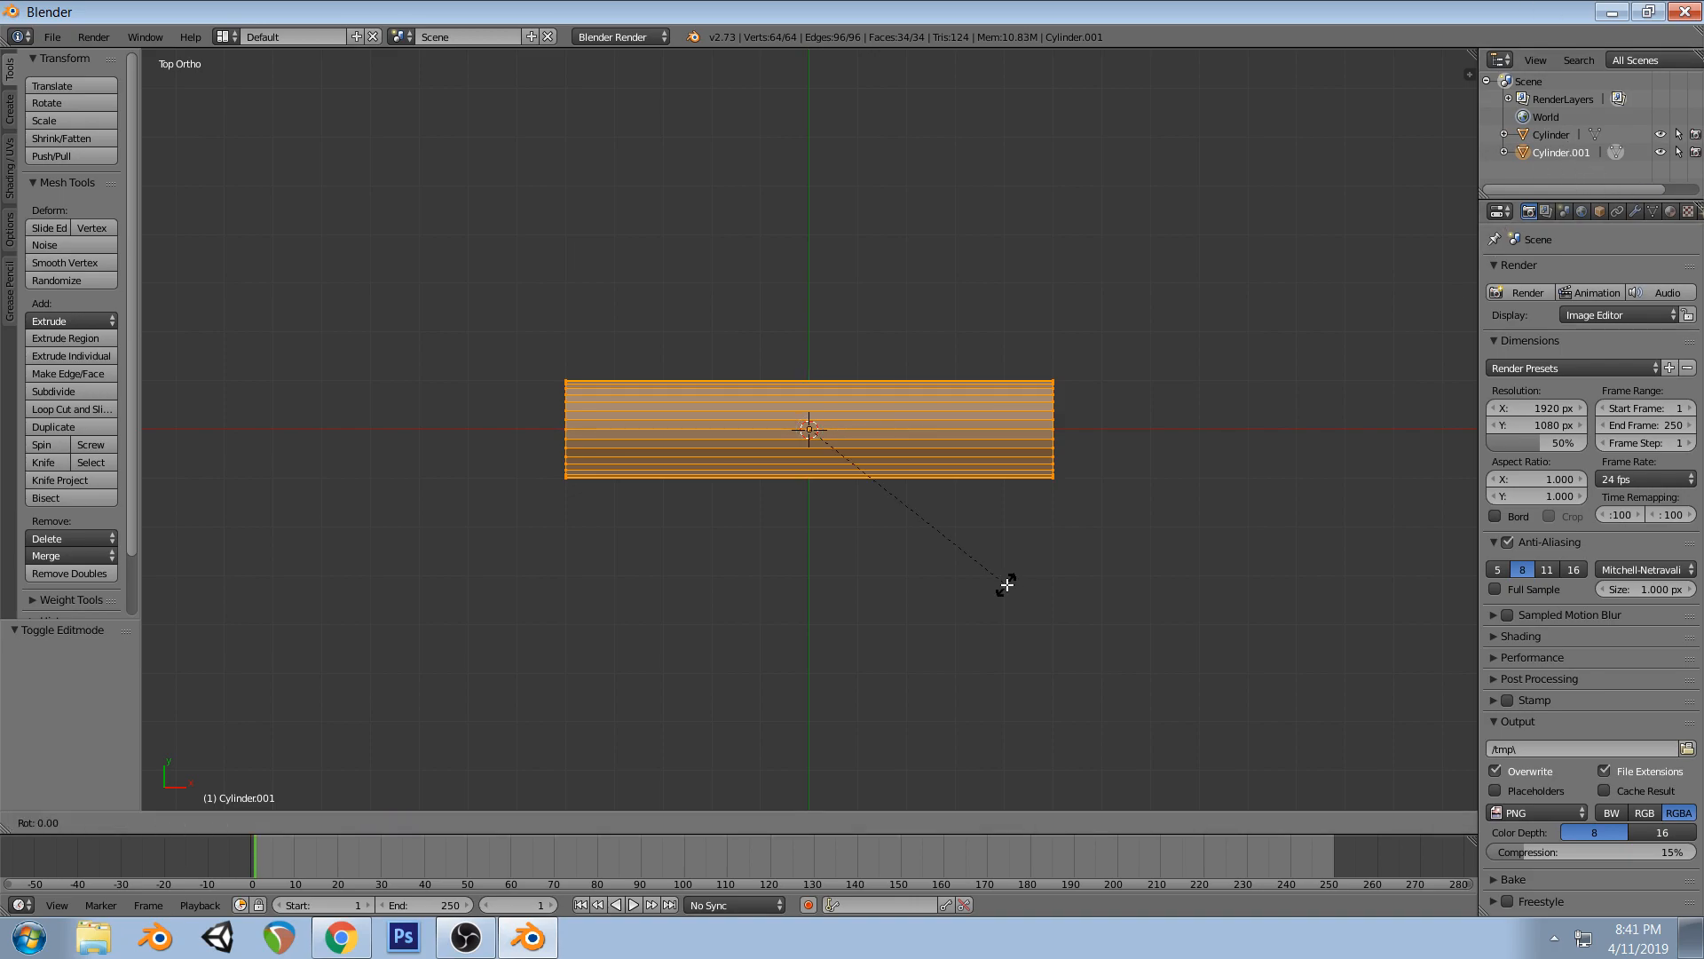
left_click(906, 306)
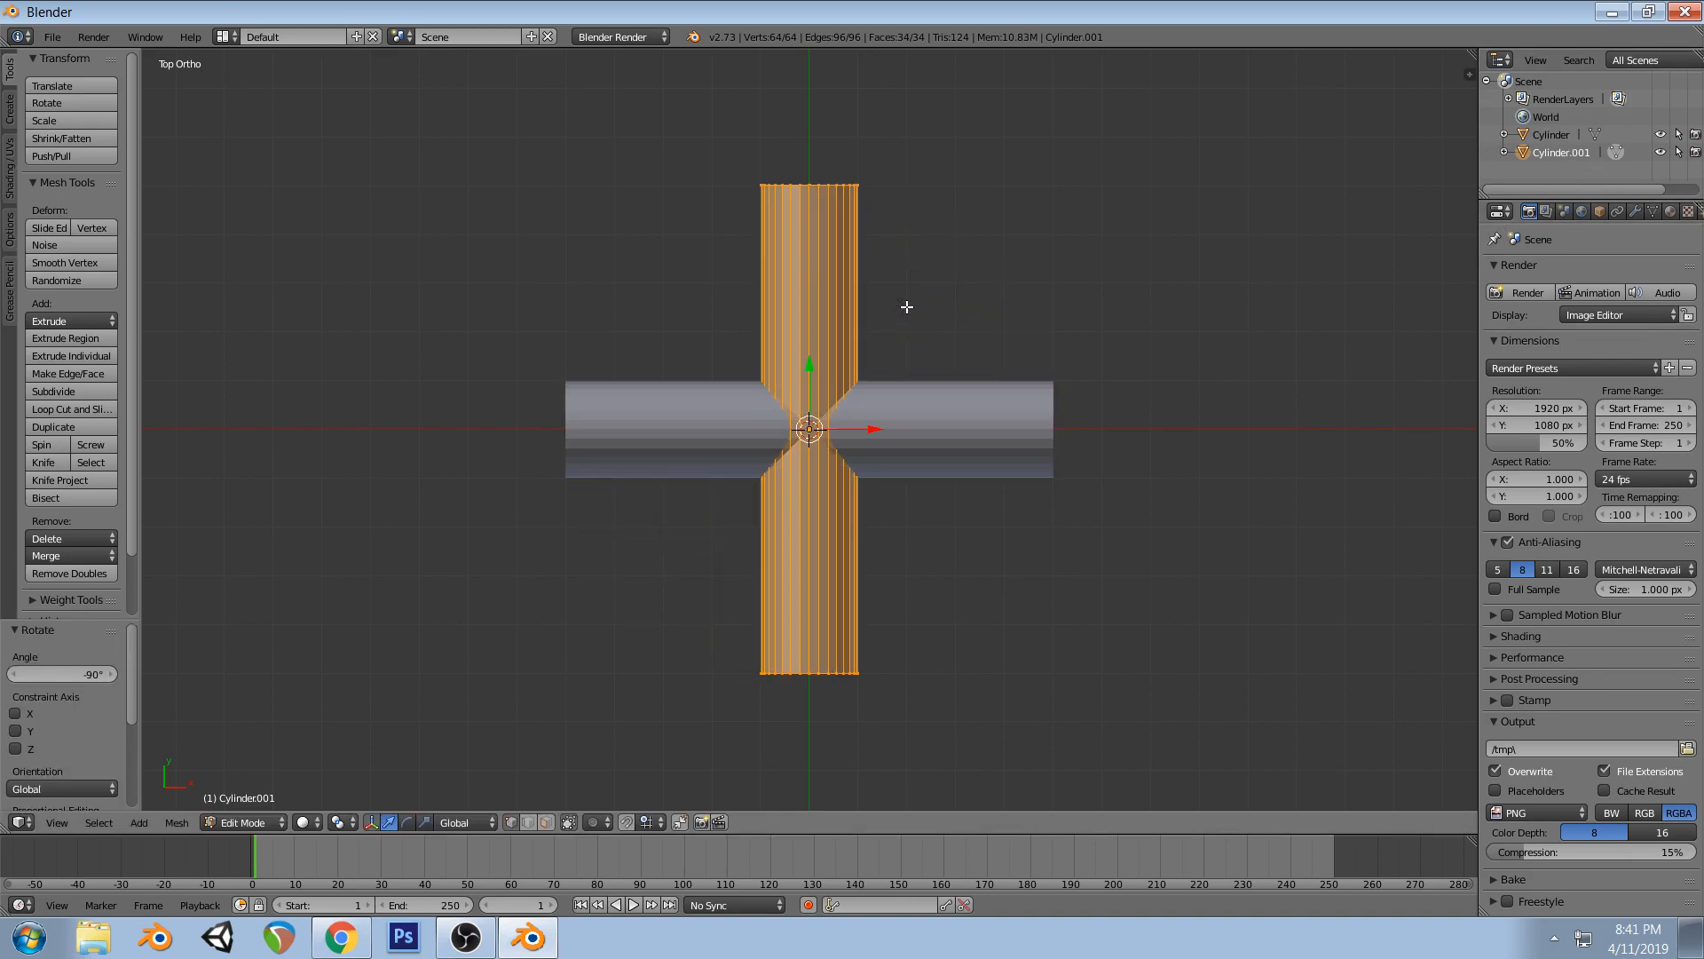
key("KP_1")
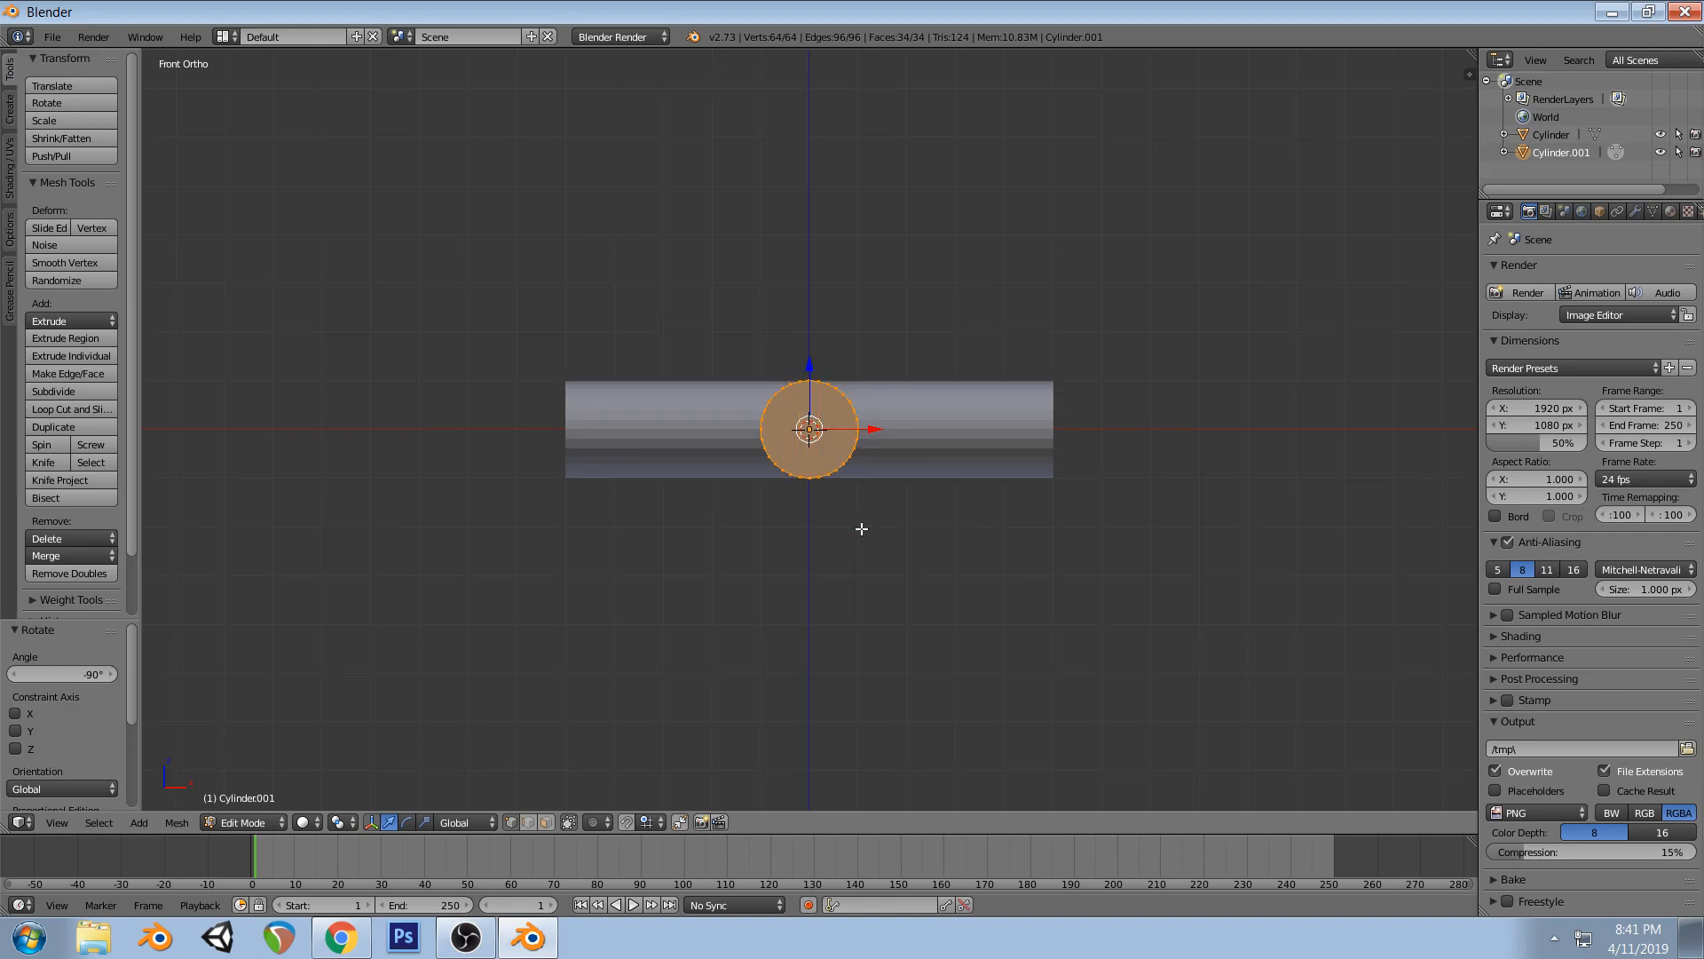
key("ctrl+z")
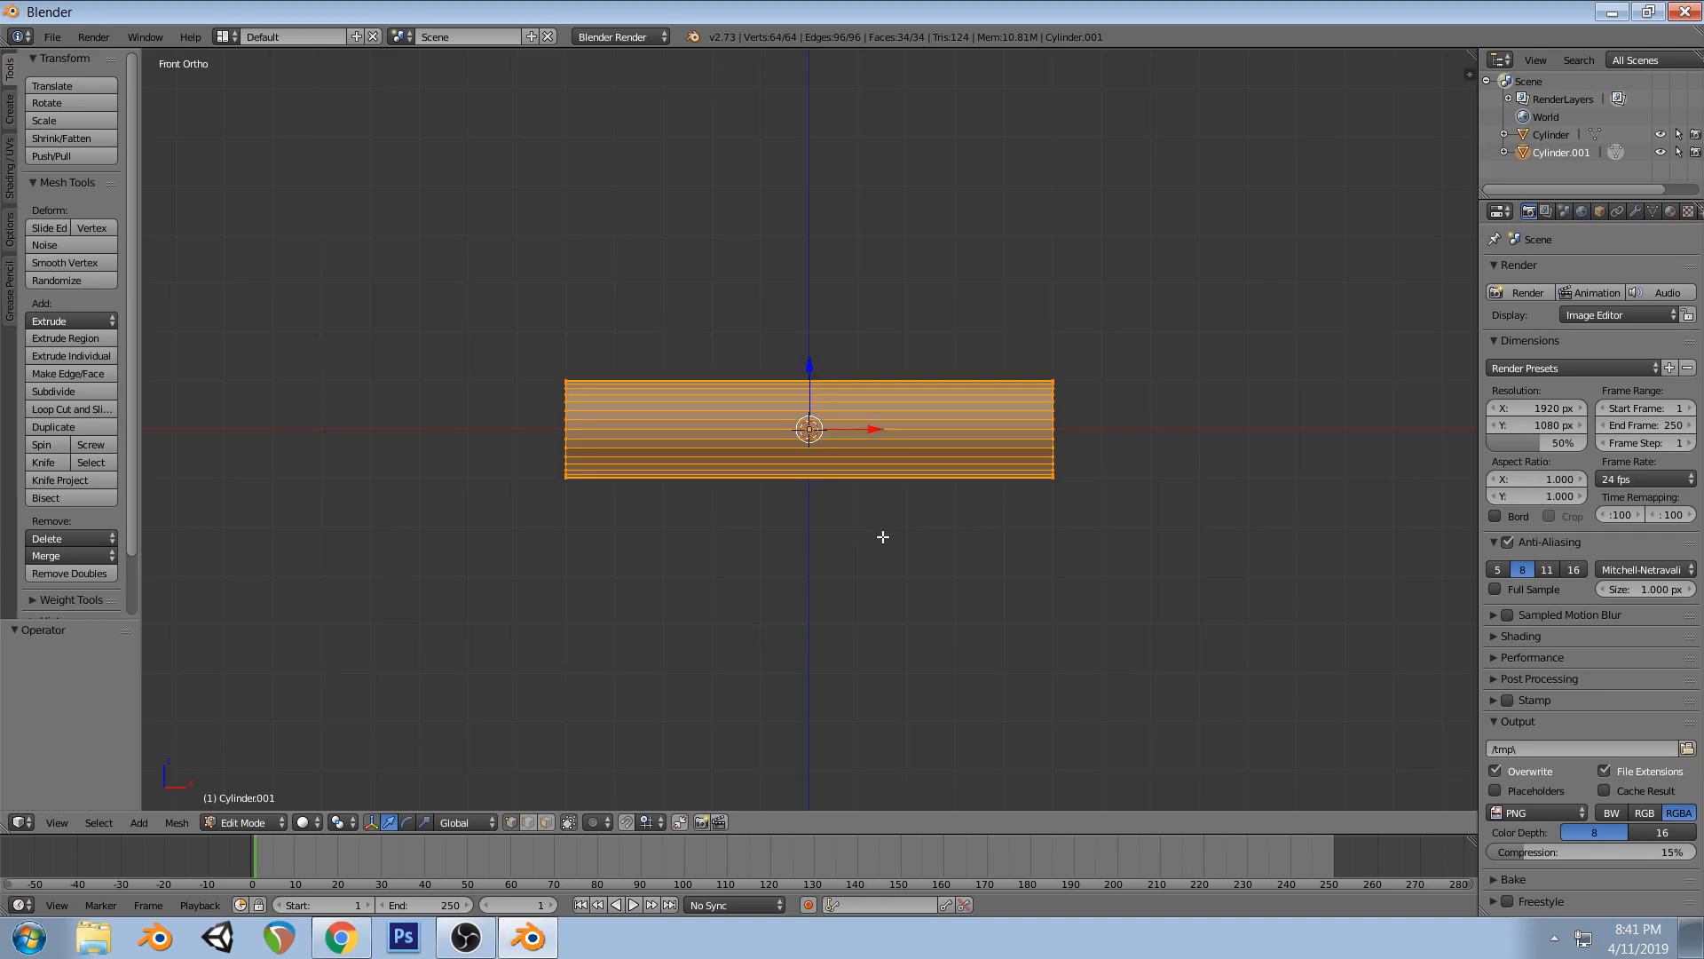
- Rotate the duplicate's mesh by -90° in the front view so it stands upright, and return to the top view
key("KP_3")
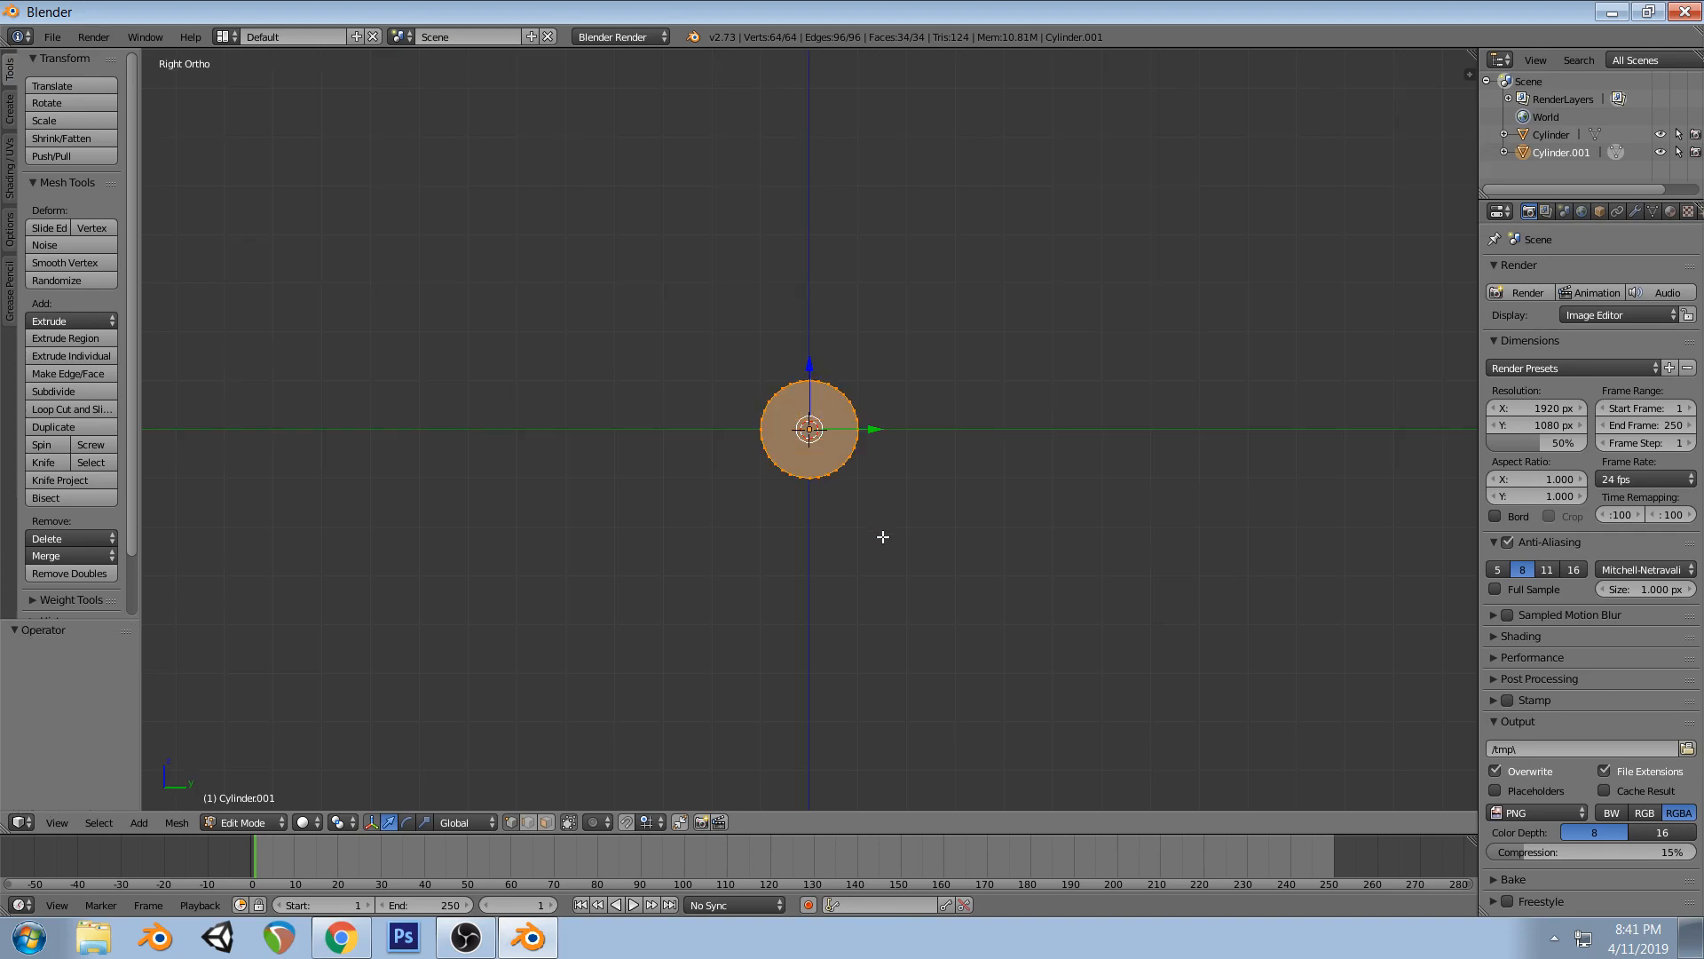
key("KP_1")
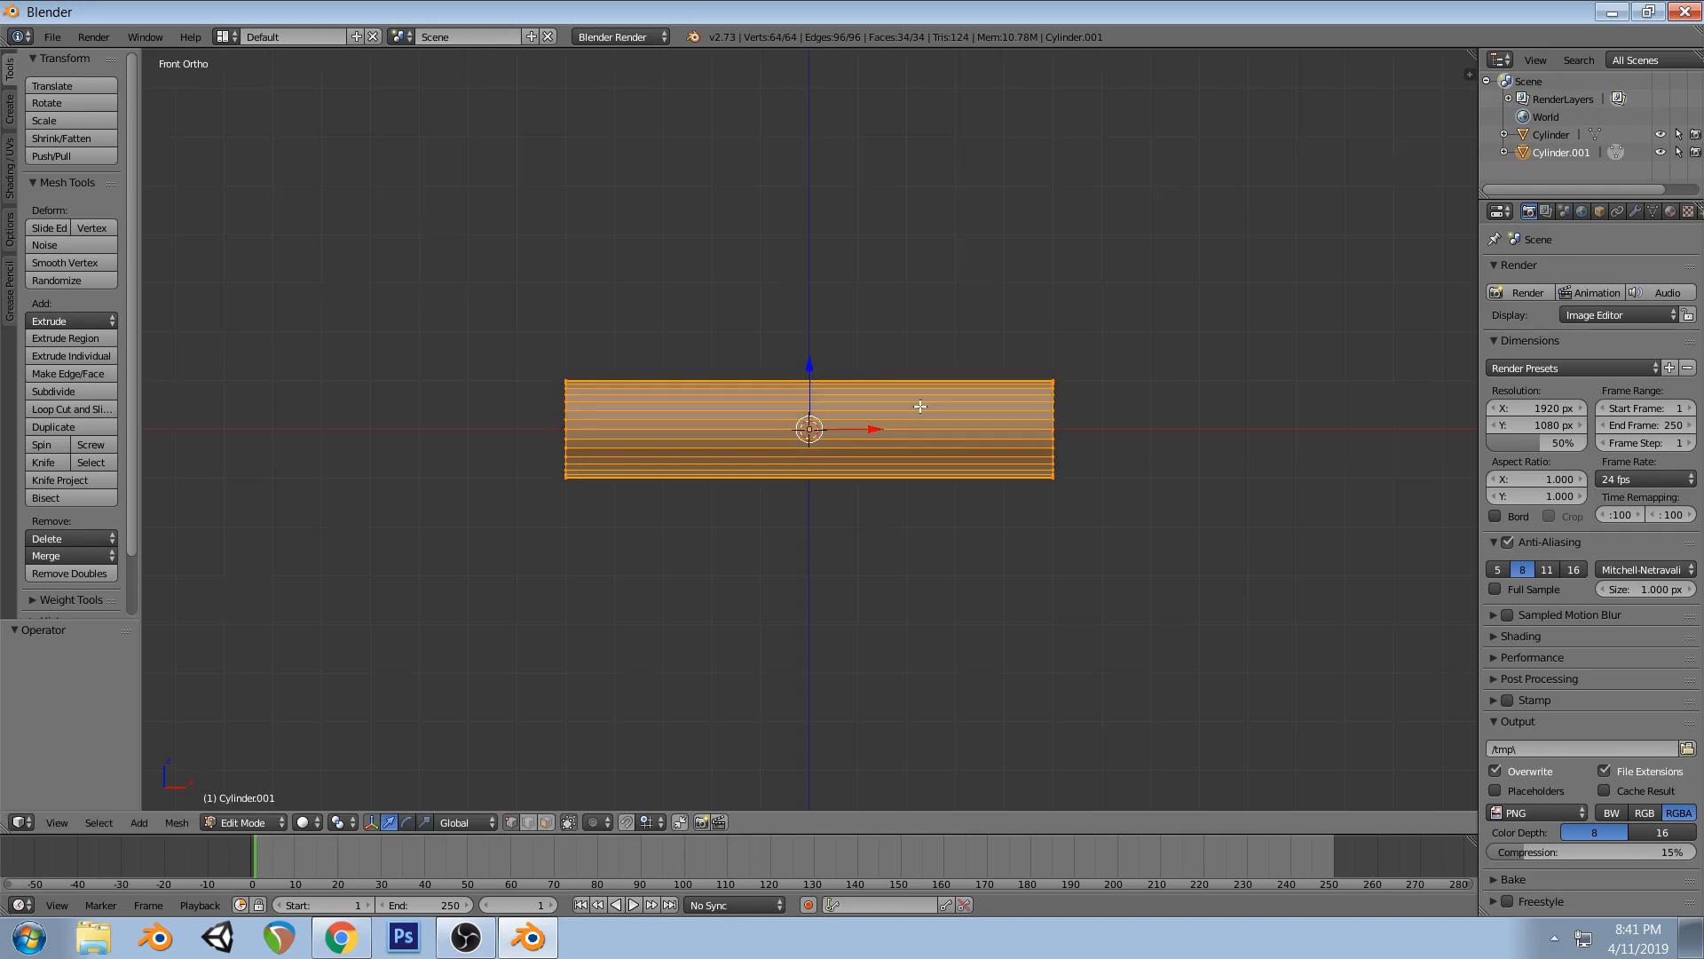
key("r")
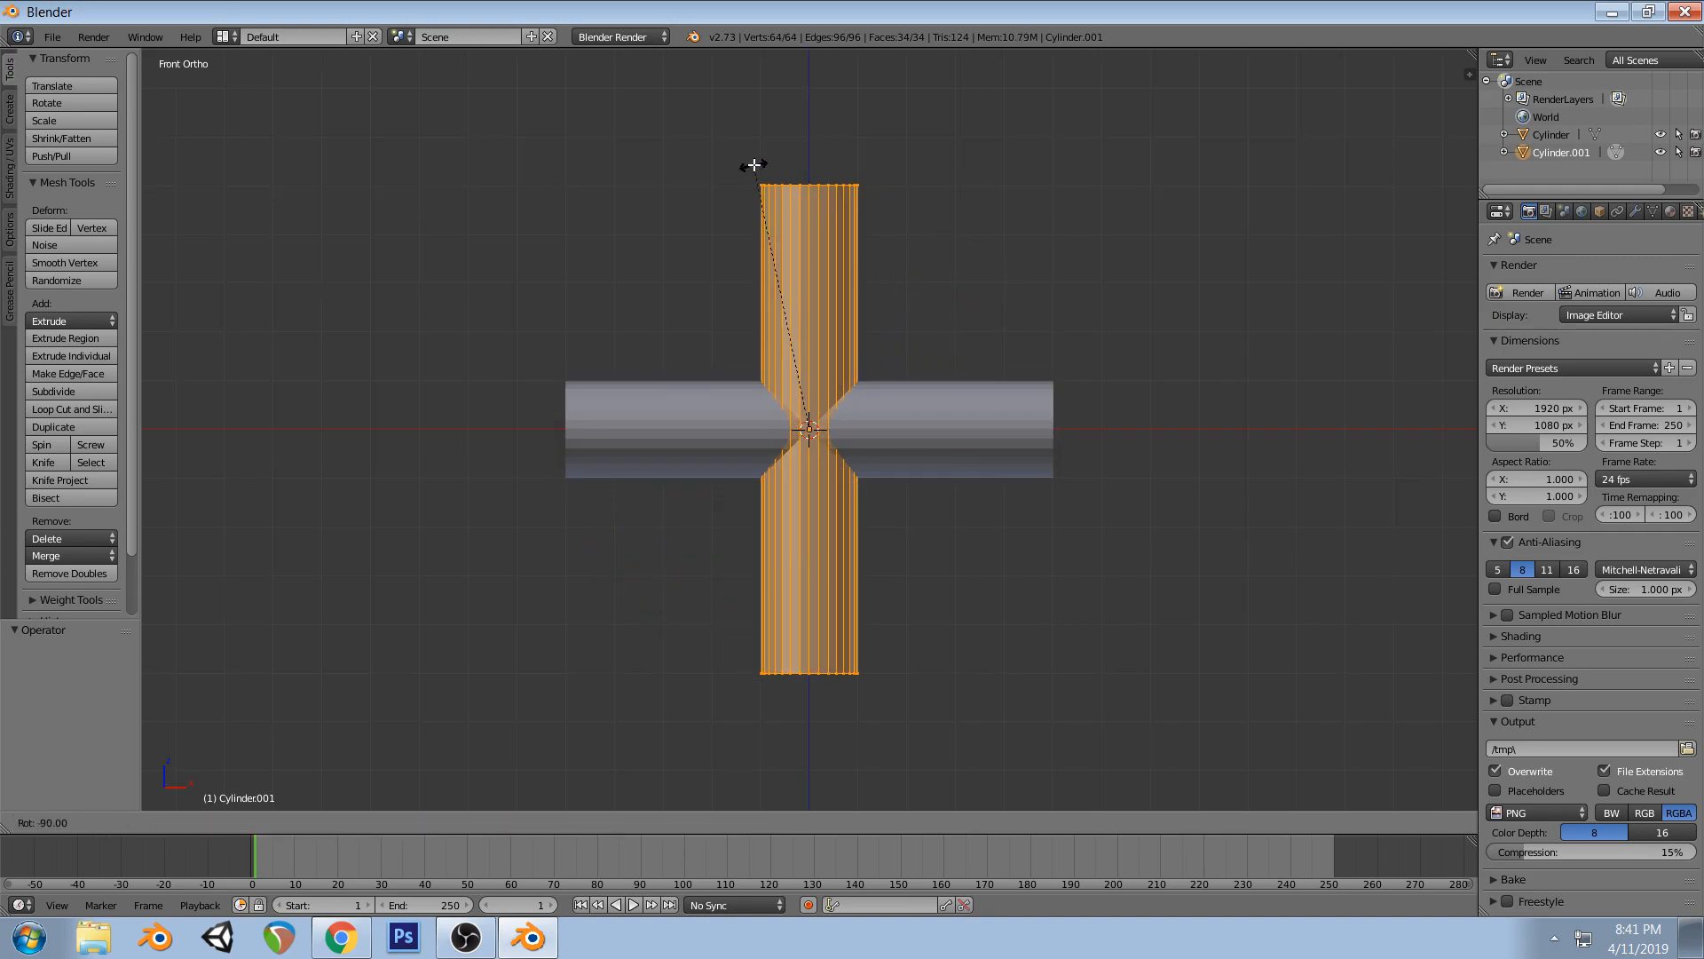
left_click(755, 165)
key("KP_7")
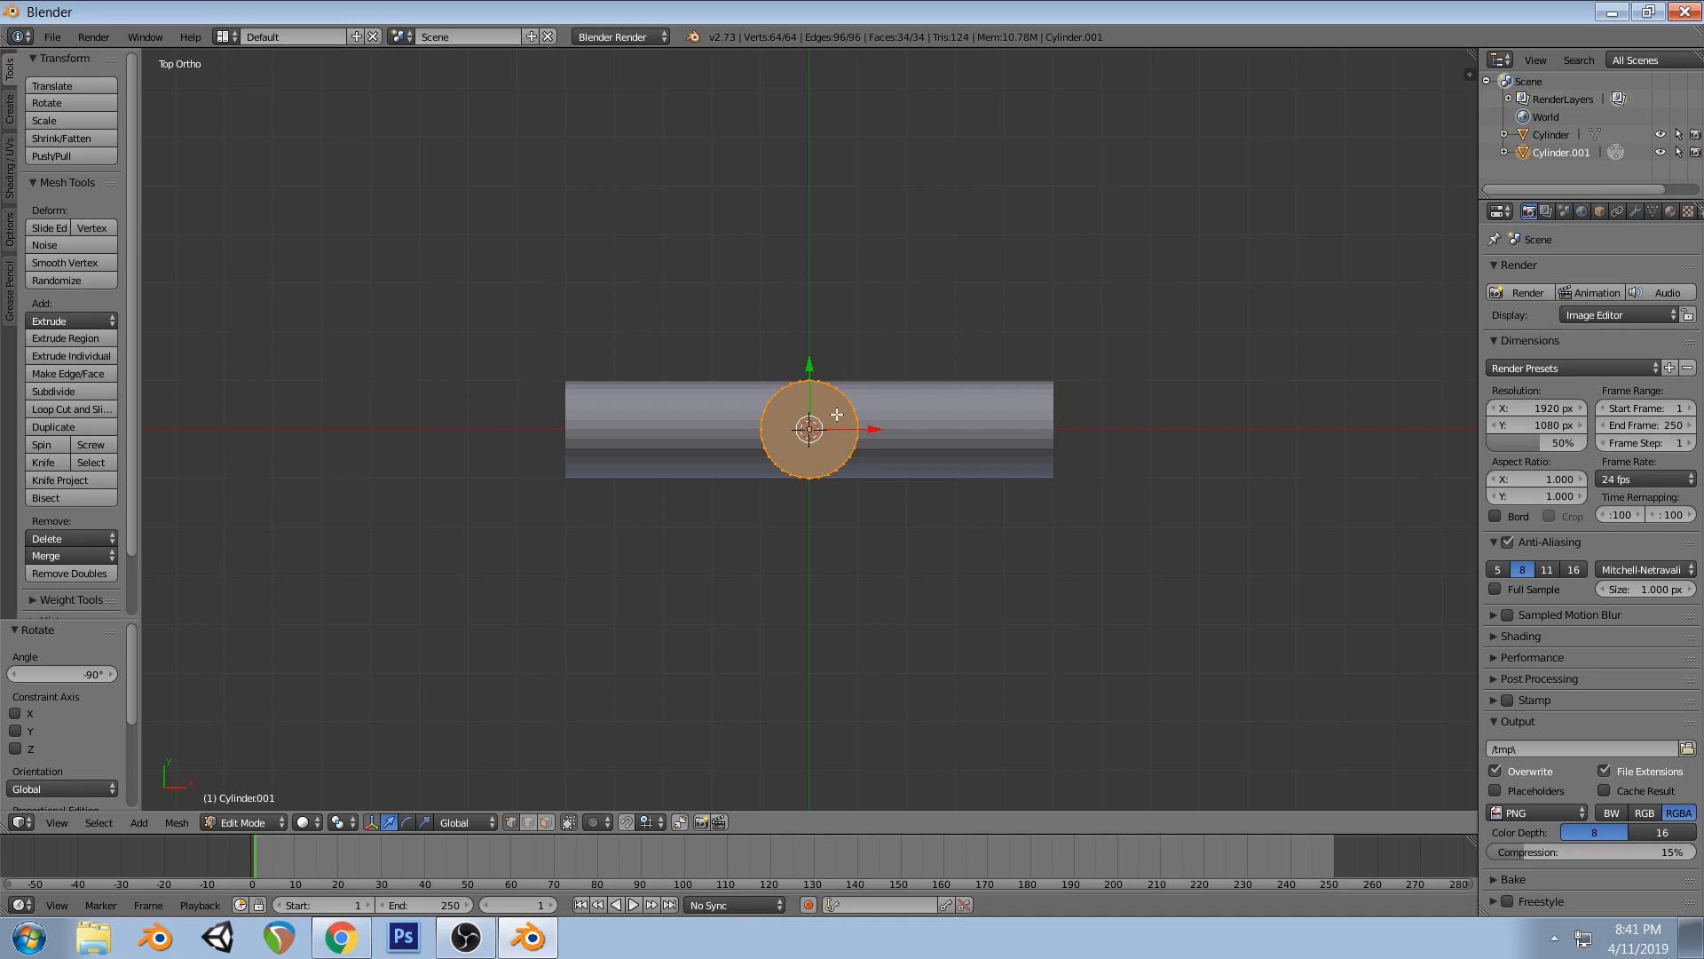
key("g")
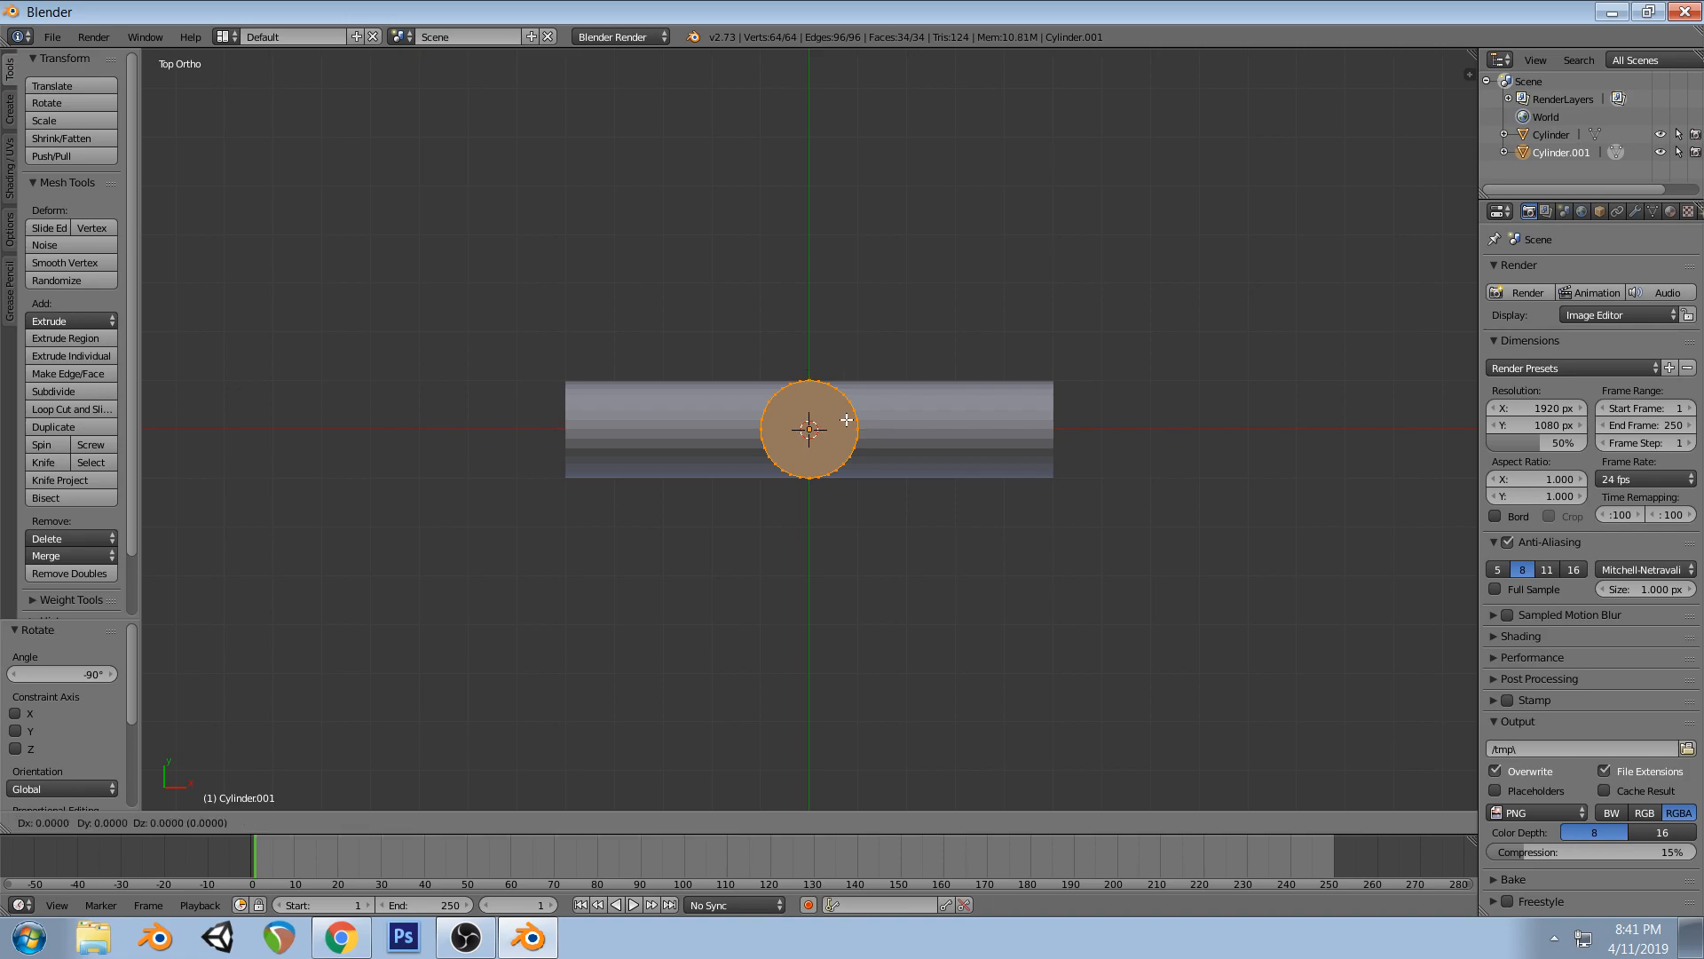
right_click(844, 432)
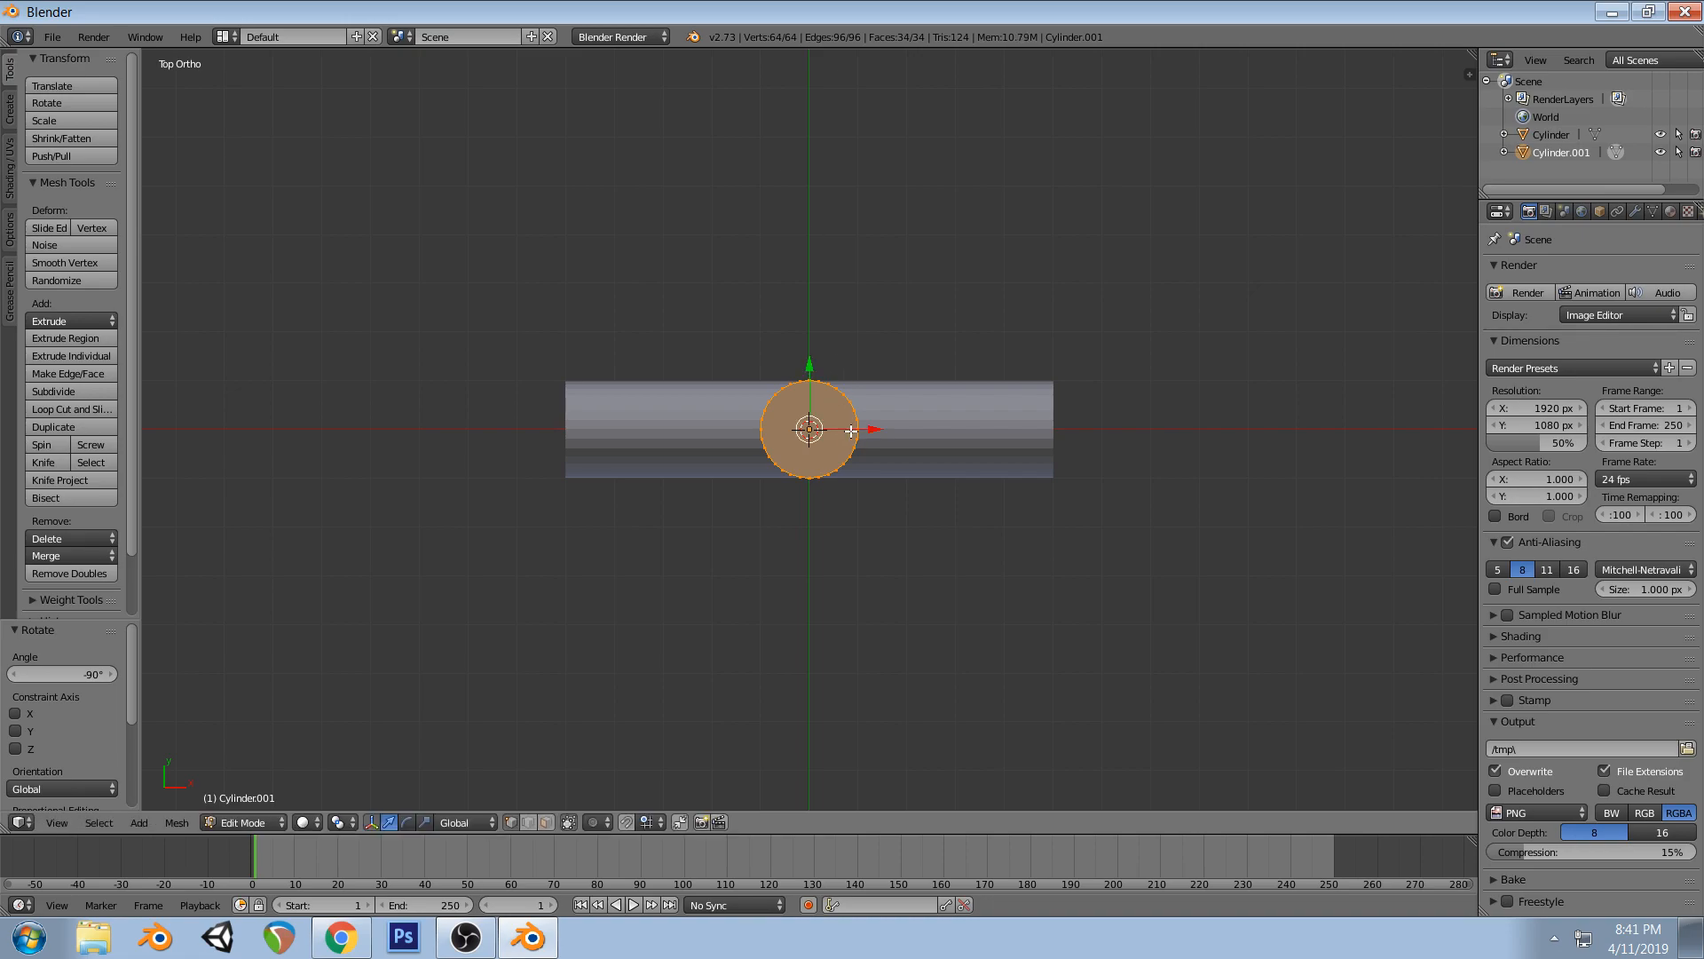
key("g")
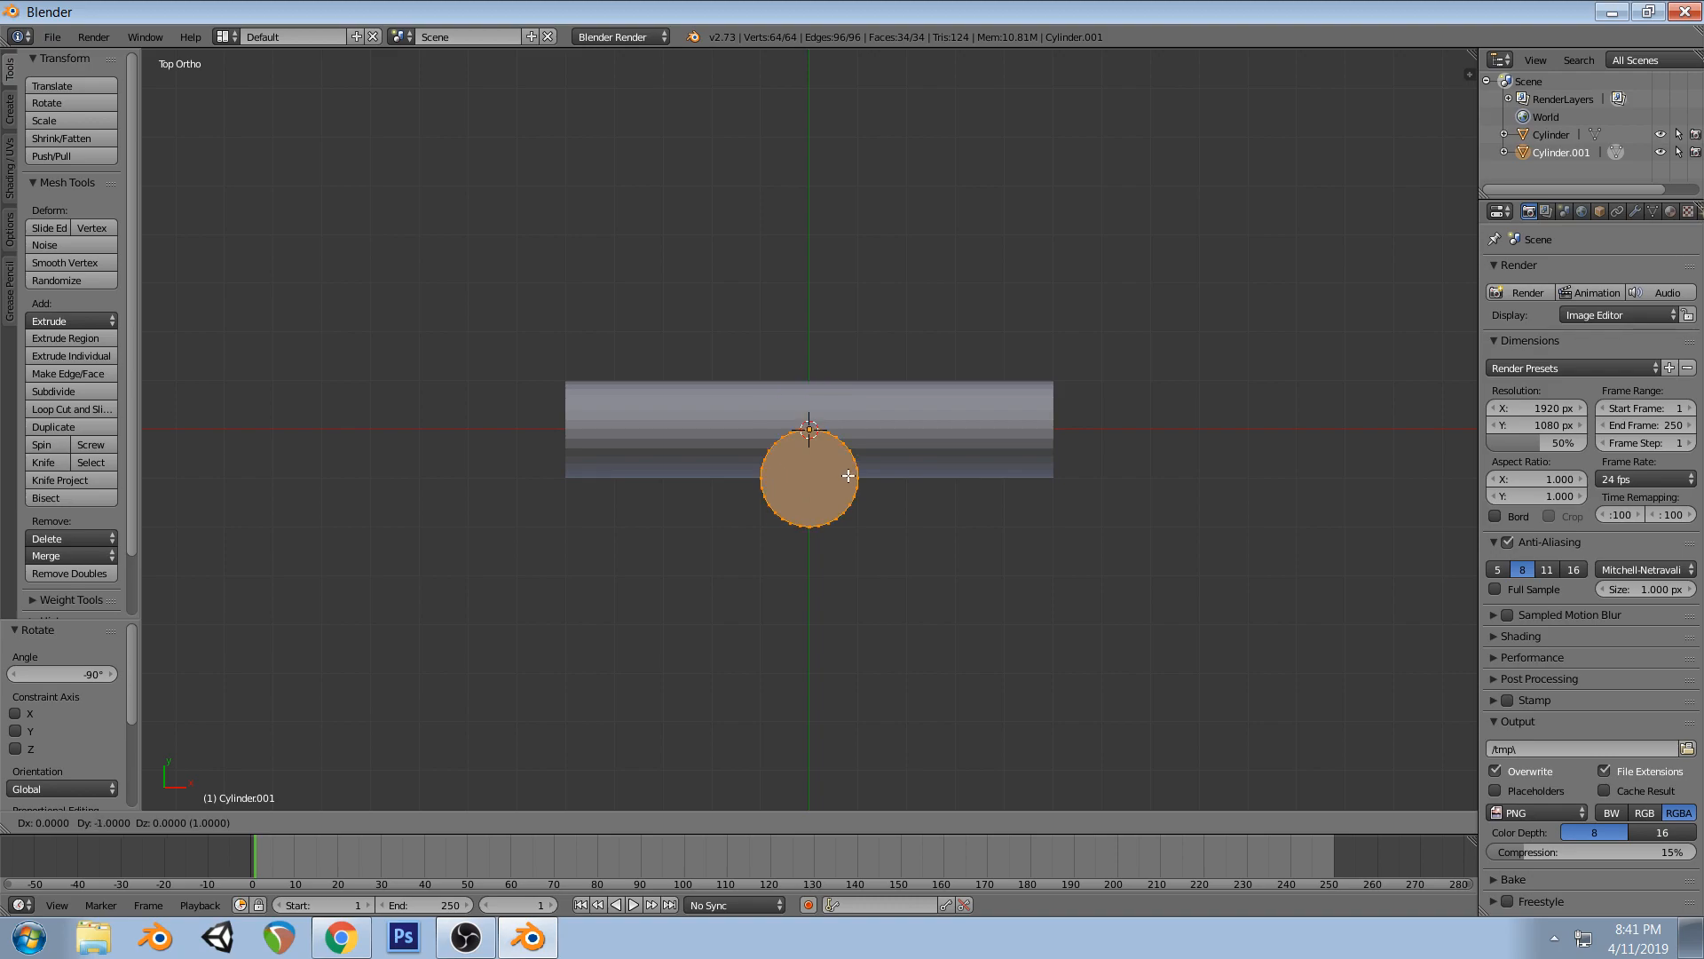
right_click(849, 477)
- Move the upright cylinder's mesh -0.5 along Y and scale it uniformly by 0.8
key("g")
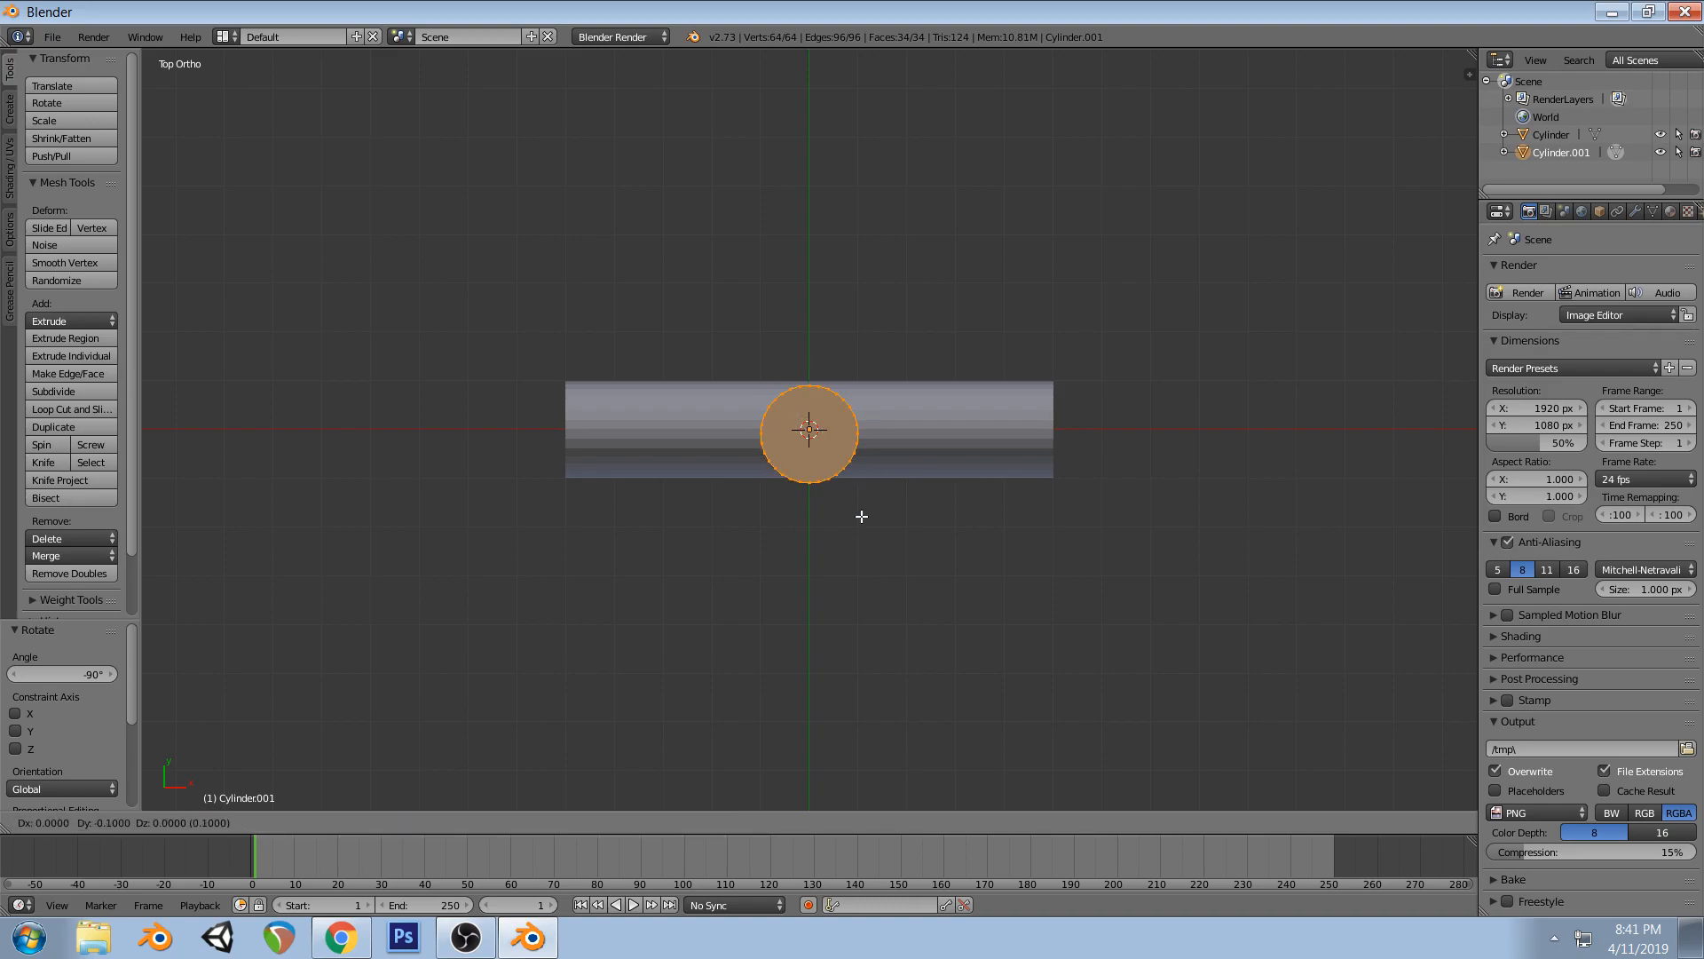
left_click(857, 709)
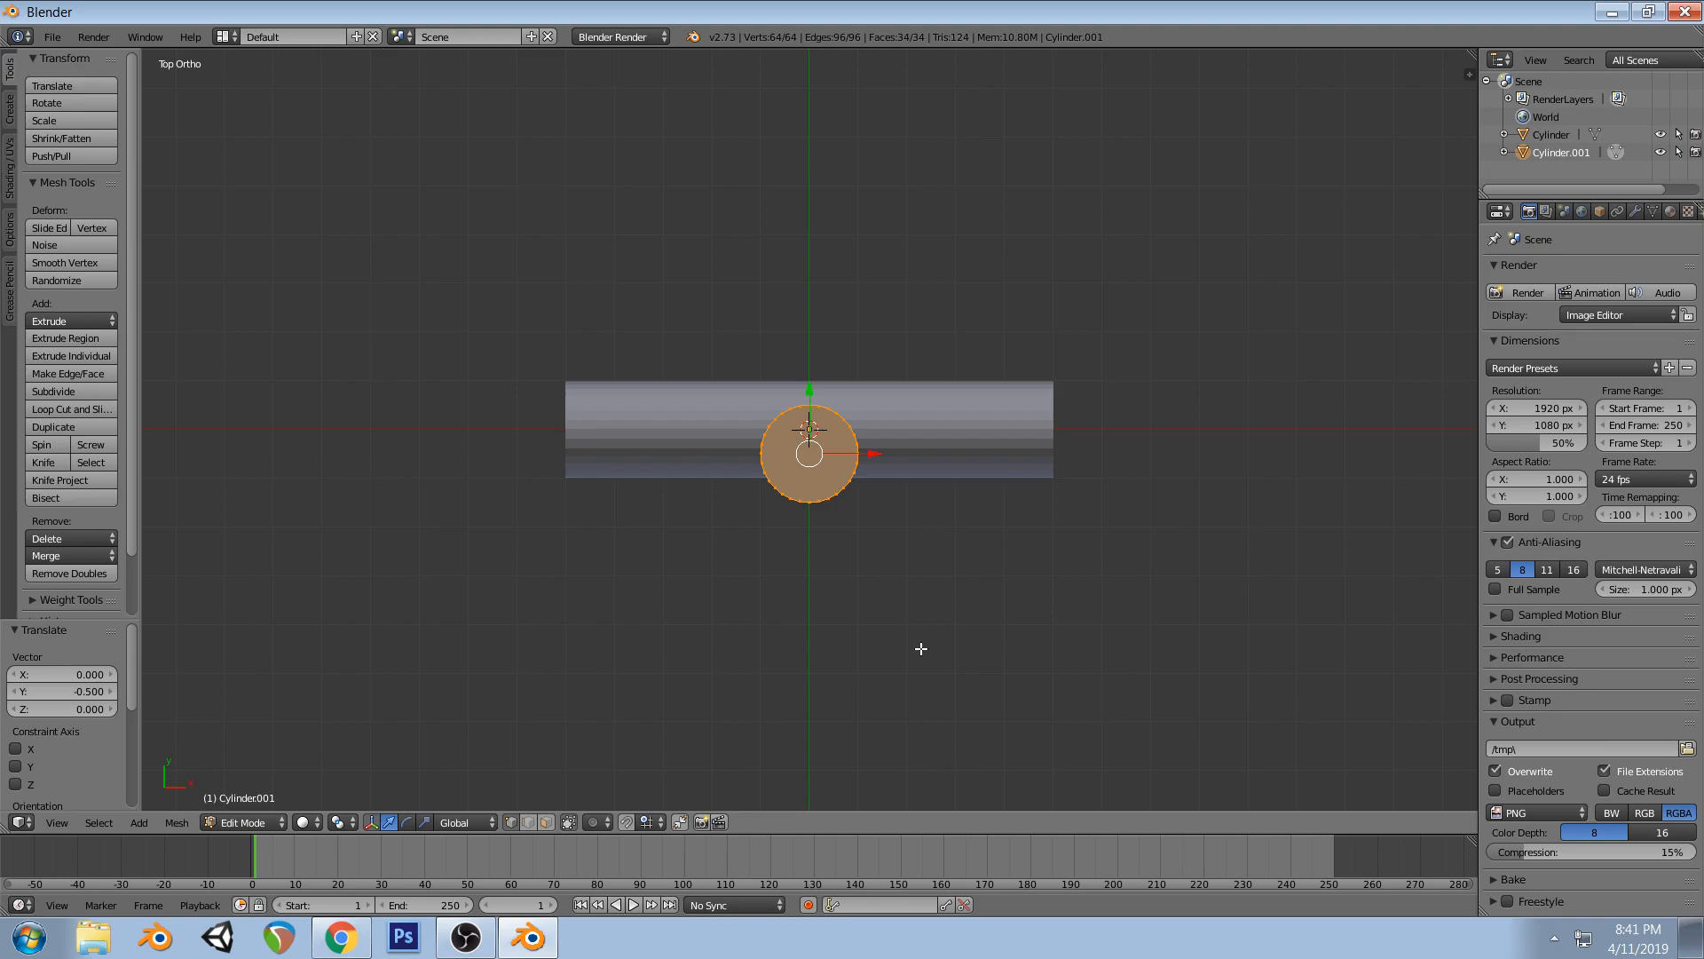
key("s")
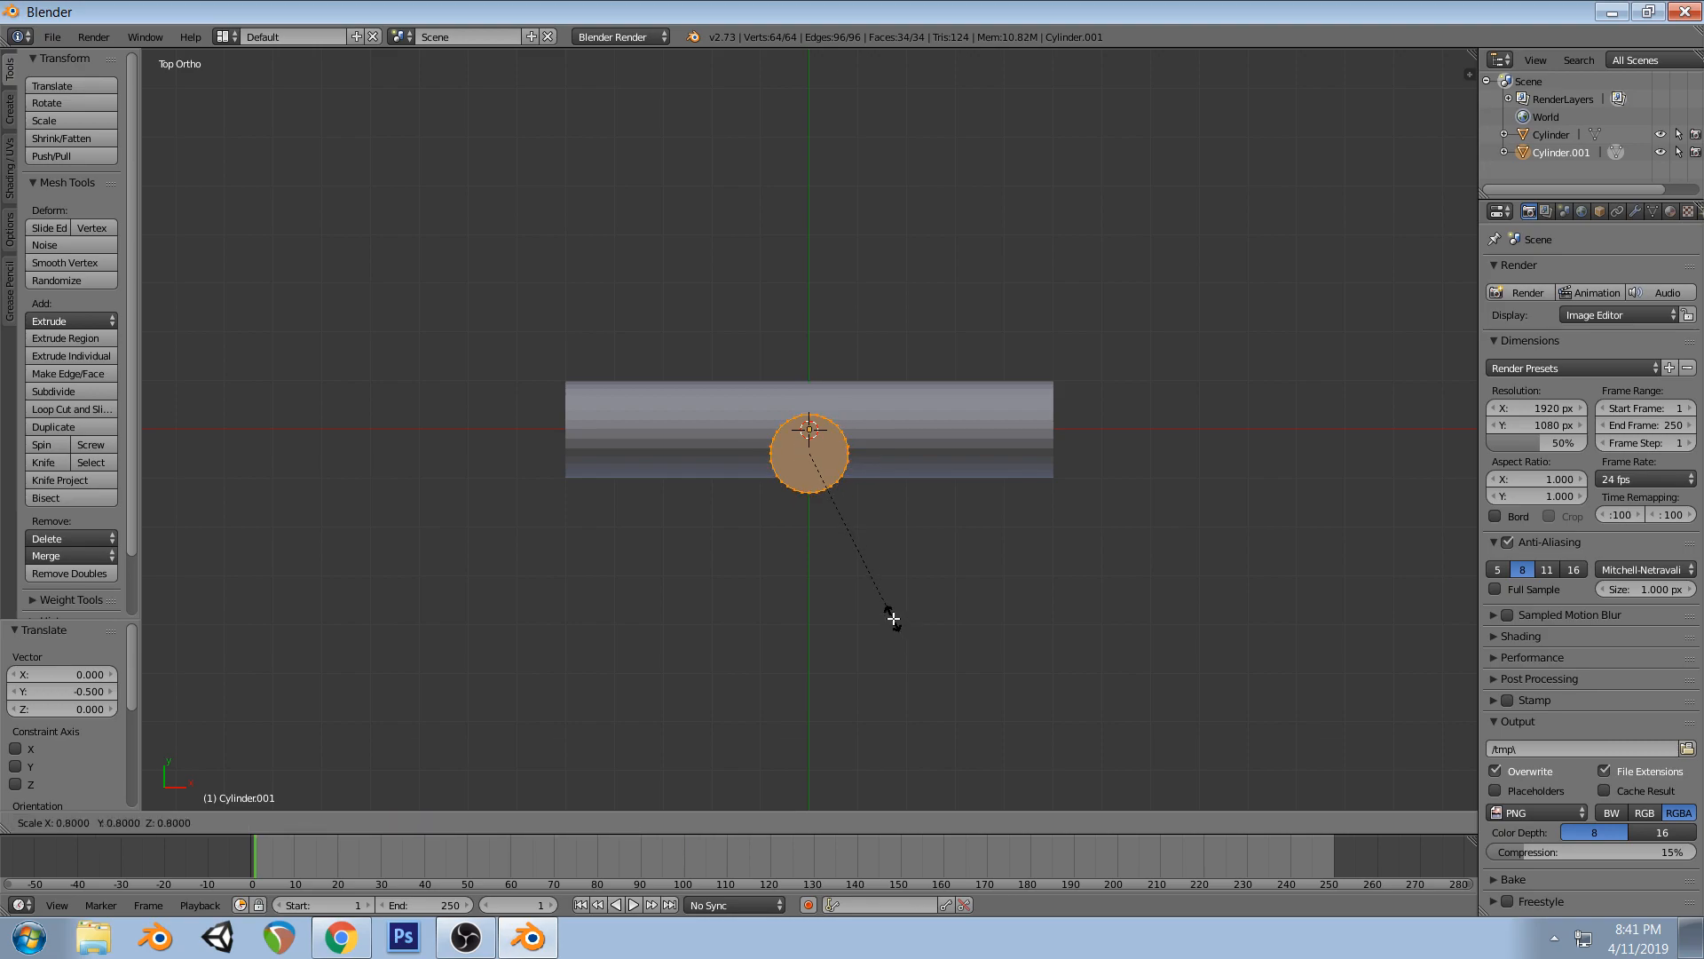
left_click(893, 618)
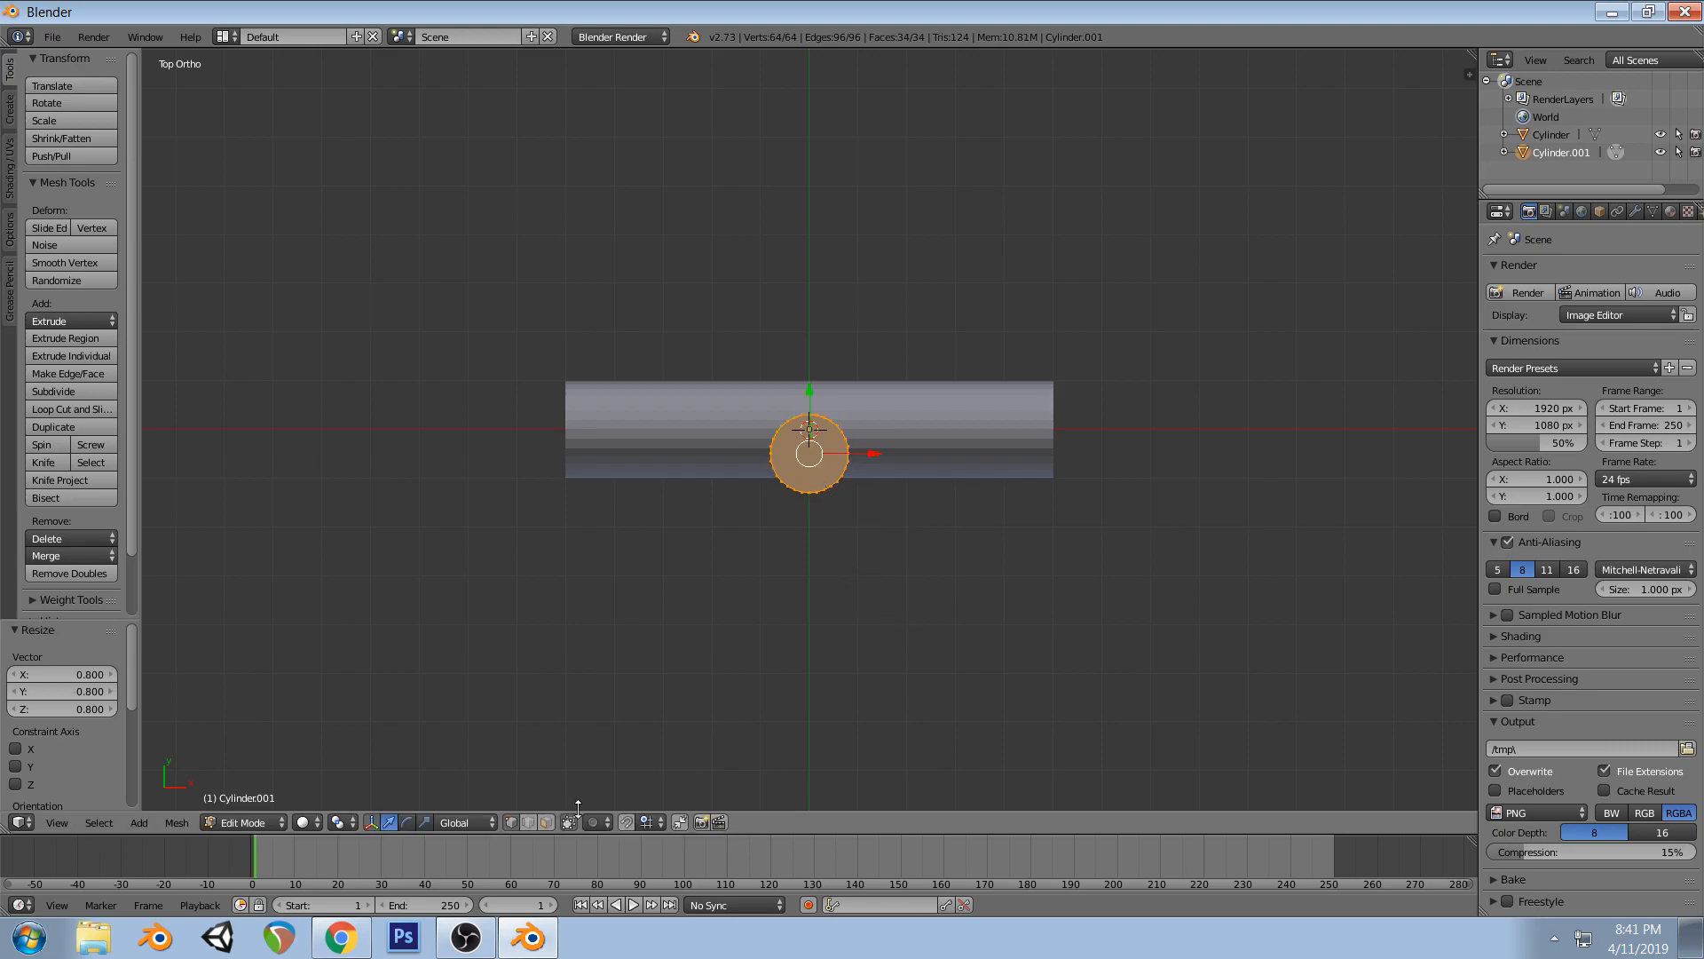
- Delete both end cap faces of the upright cylinder, and return to solid shading in Object Mode
scroll(826, 531, "up", 1)
right_click(825, 482)
key("x")
left_click(896, 456)
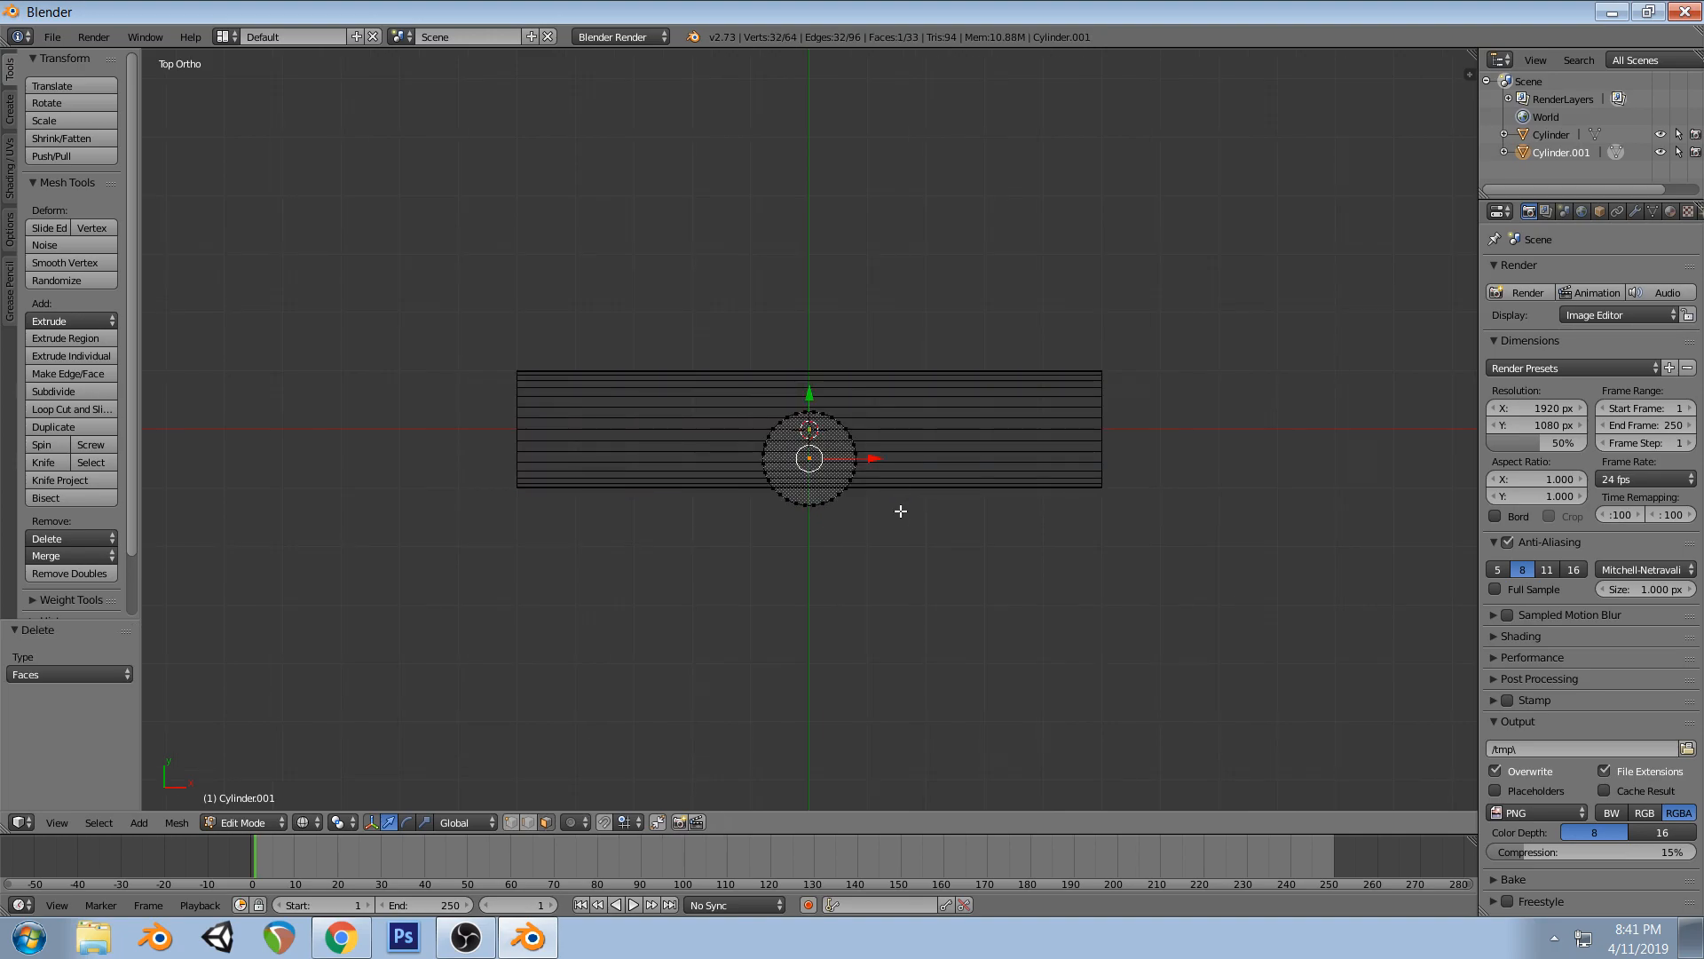
key("x")
left_click(876, 543)
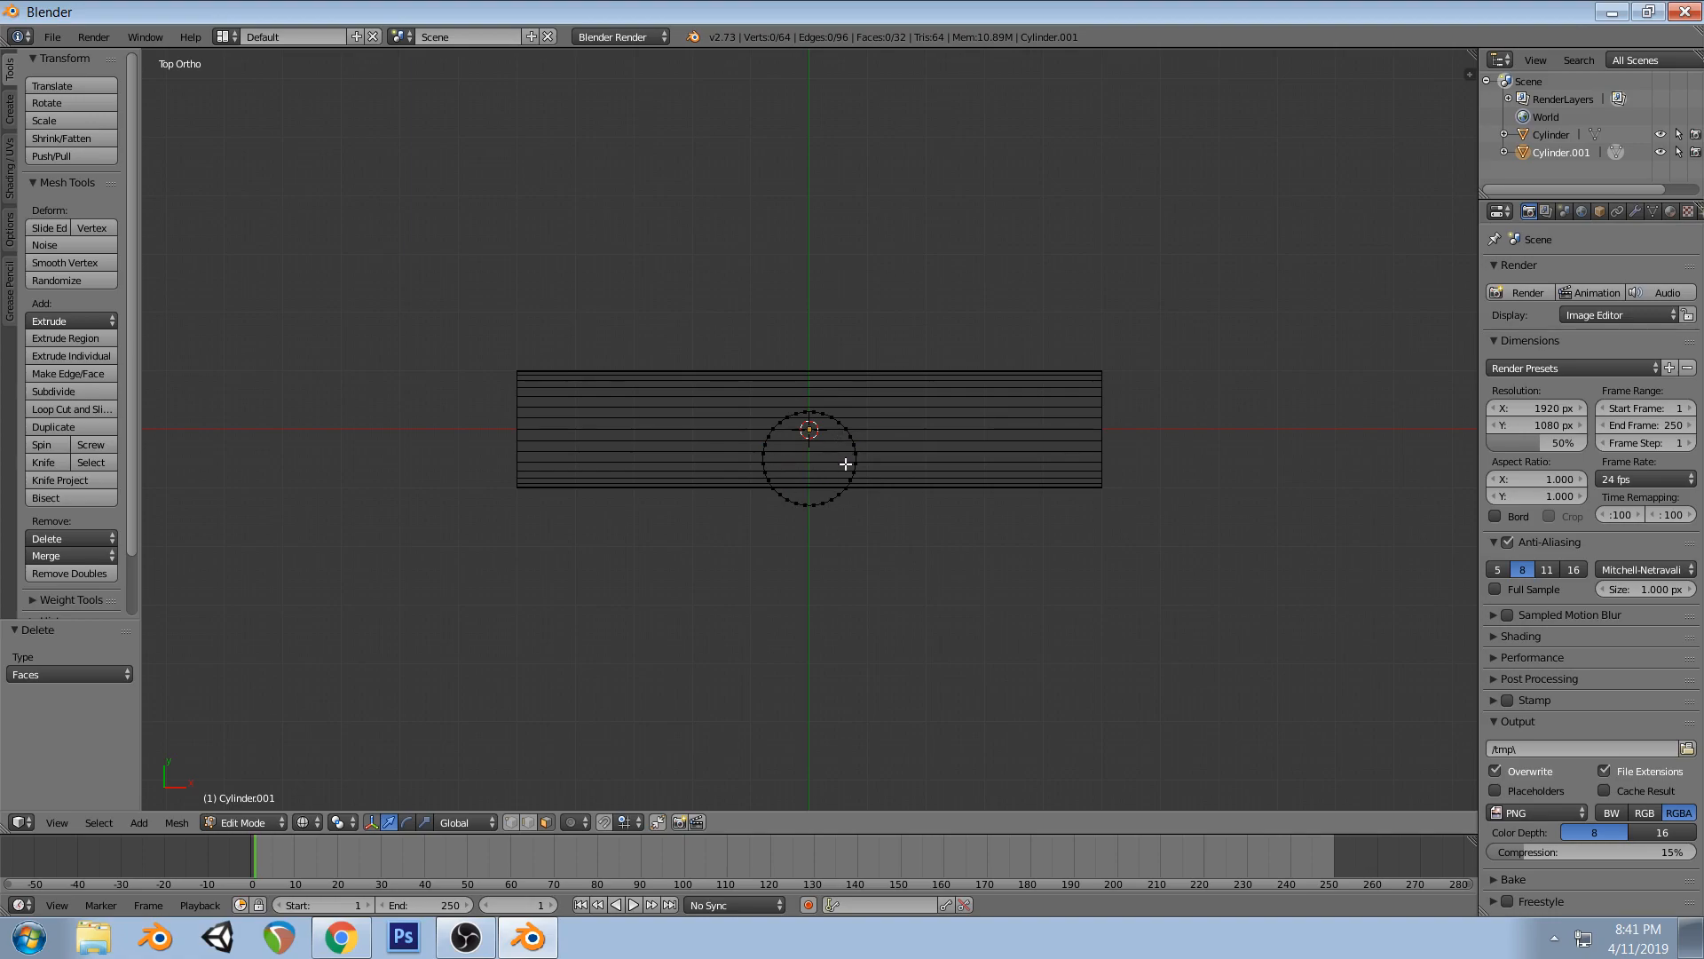
key("z")
key("Tab")
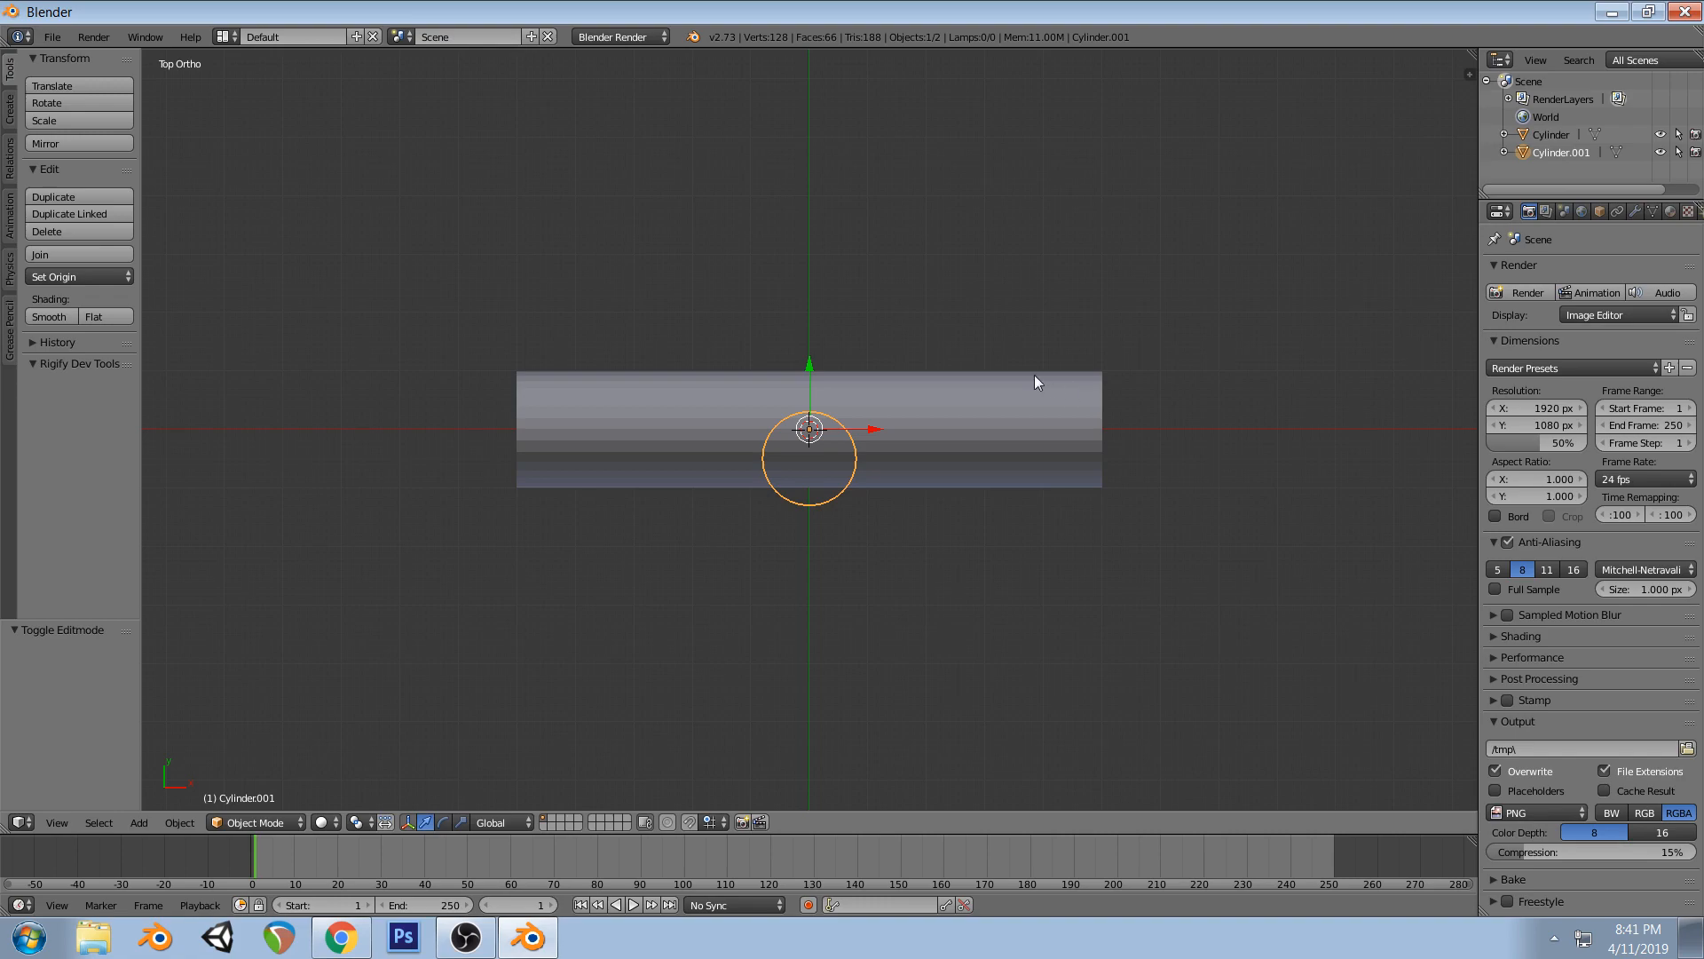
- Add the horizontal cylinder to the selection as the active object and enter Edit Mode on it
right_click(951, 383, "shift")
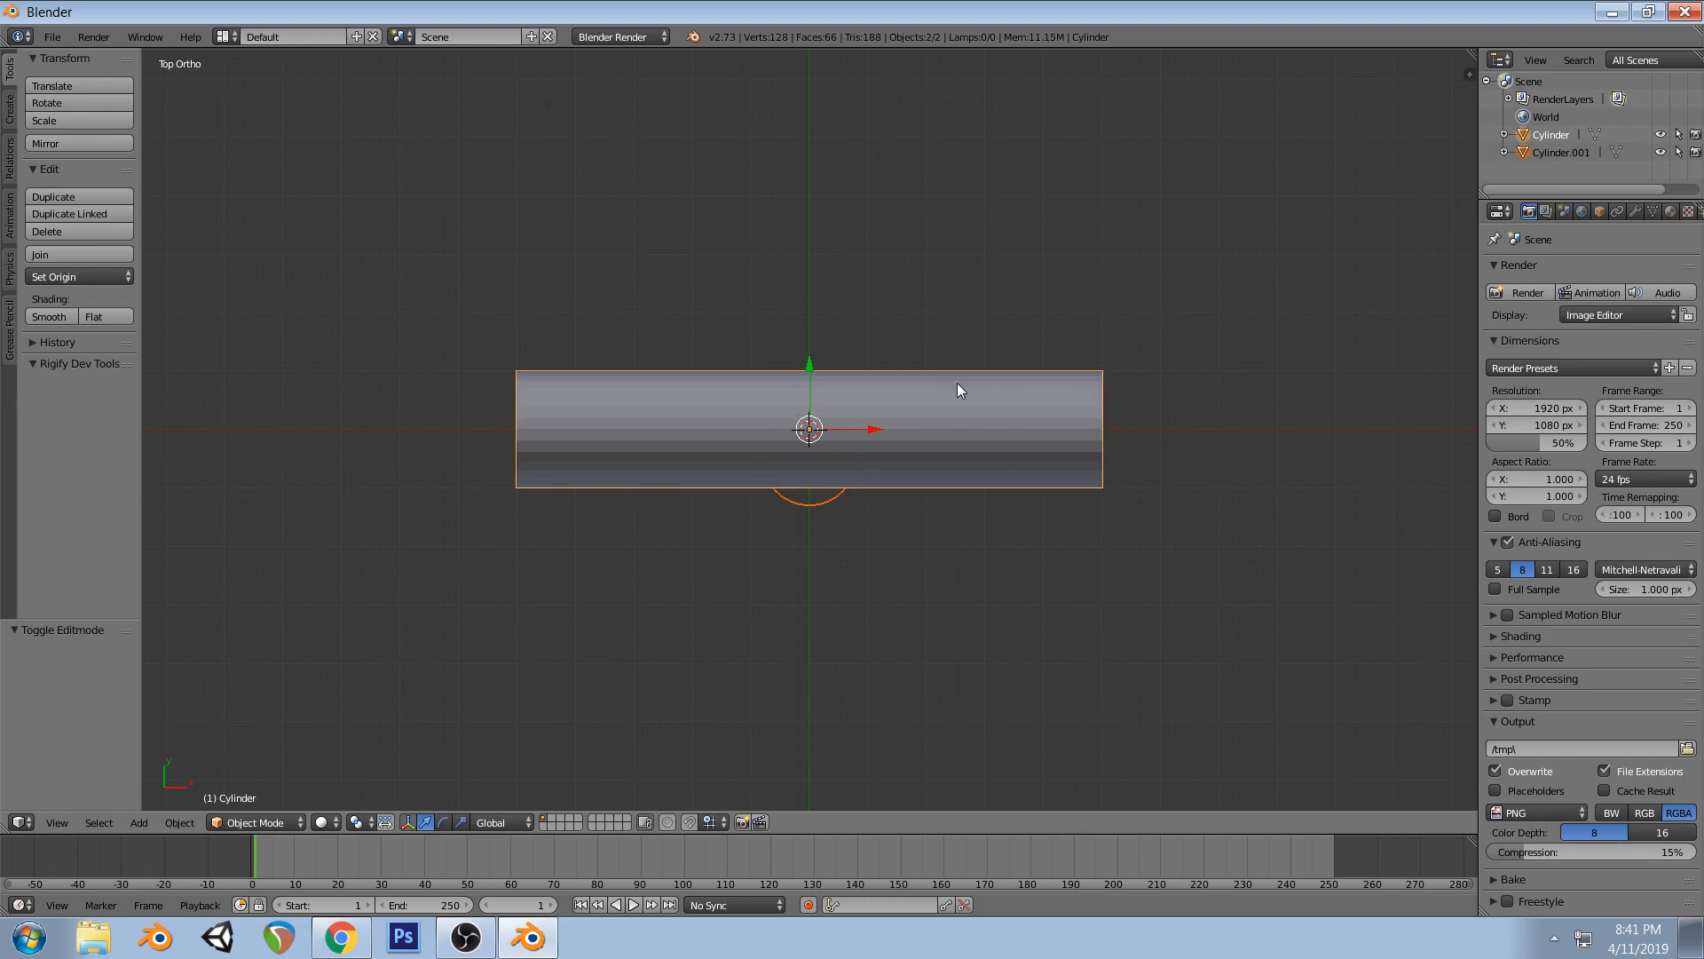
key("Tab")
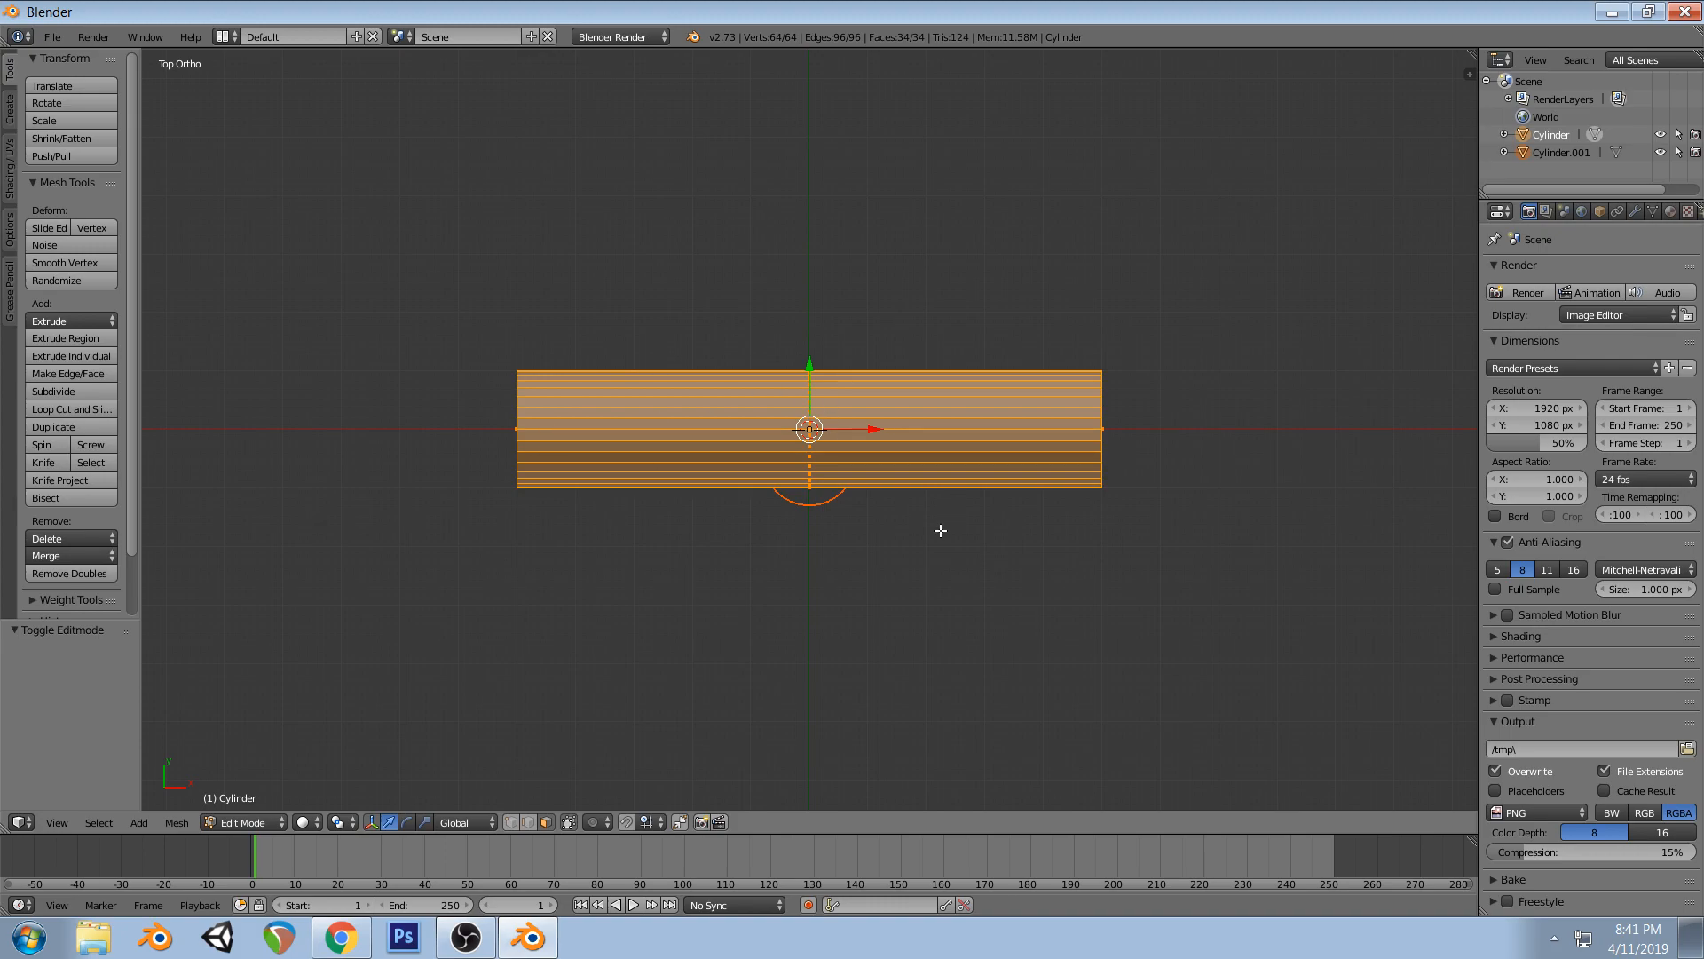
key("space")
type("knif")
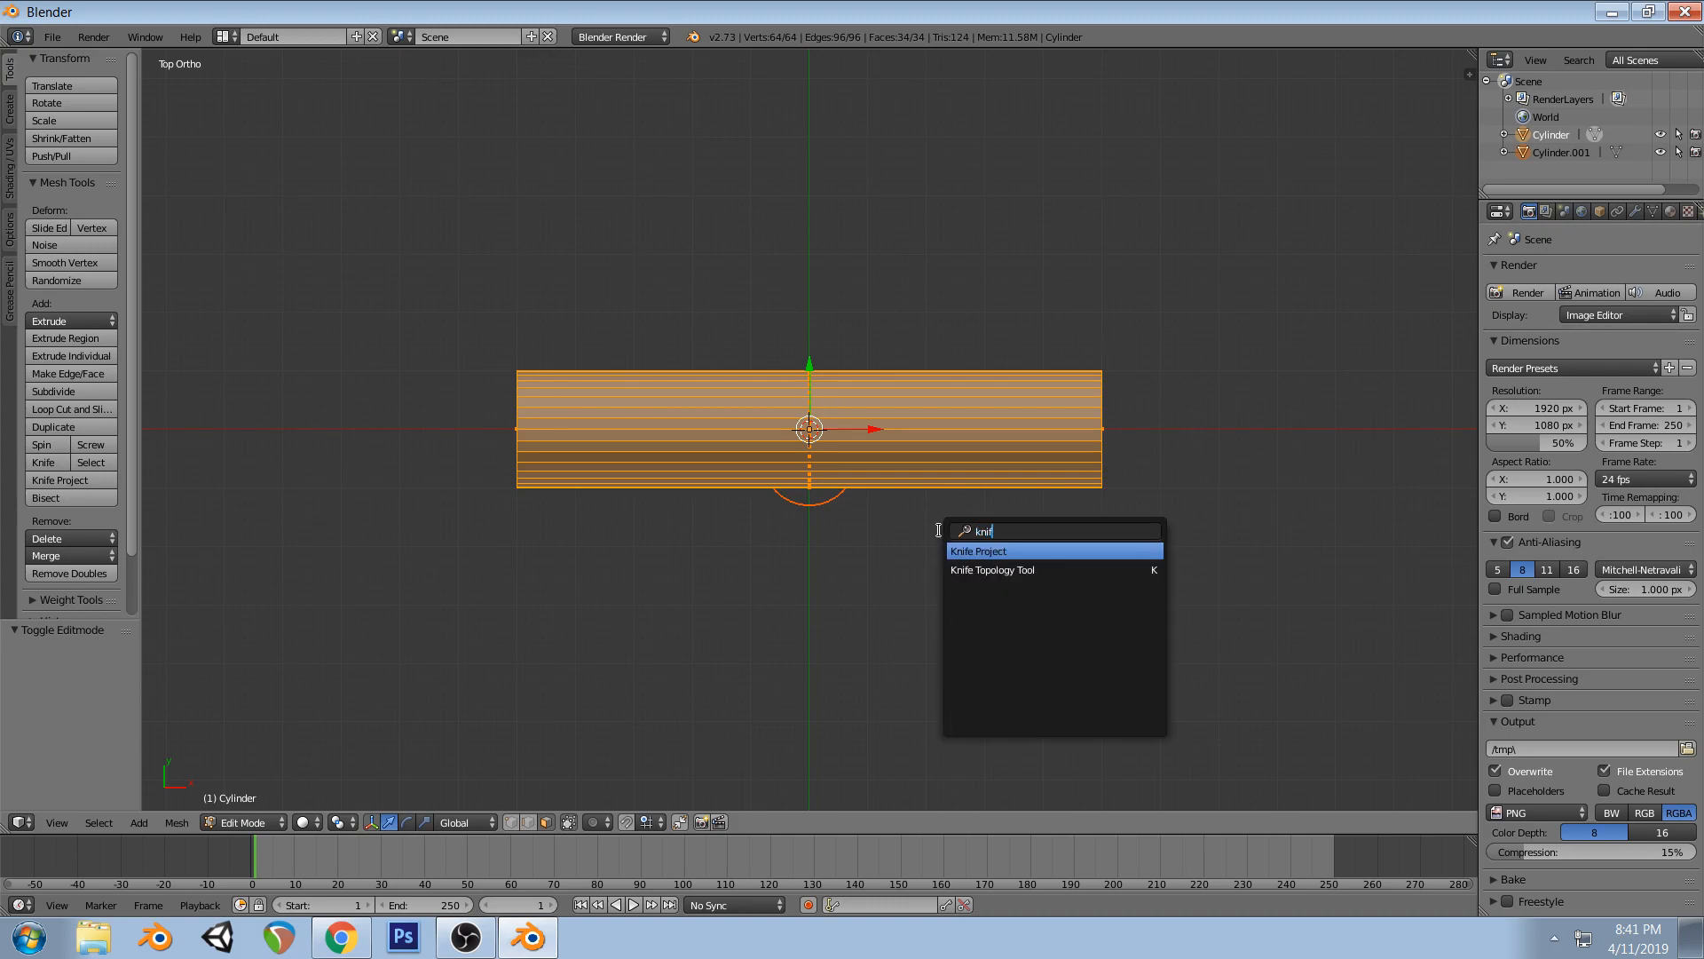
key("Down")
key("Up")
key("Down")
key("Return")
key("Escape")
- Run Knife Project to cut the upright cylinder's circular outline through both sides of the horizontal cylinder
key("space")
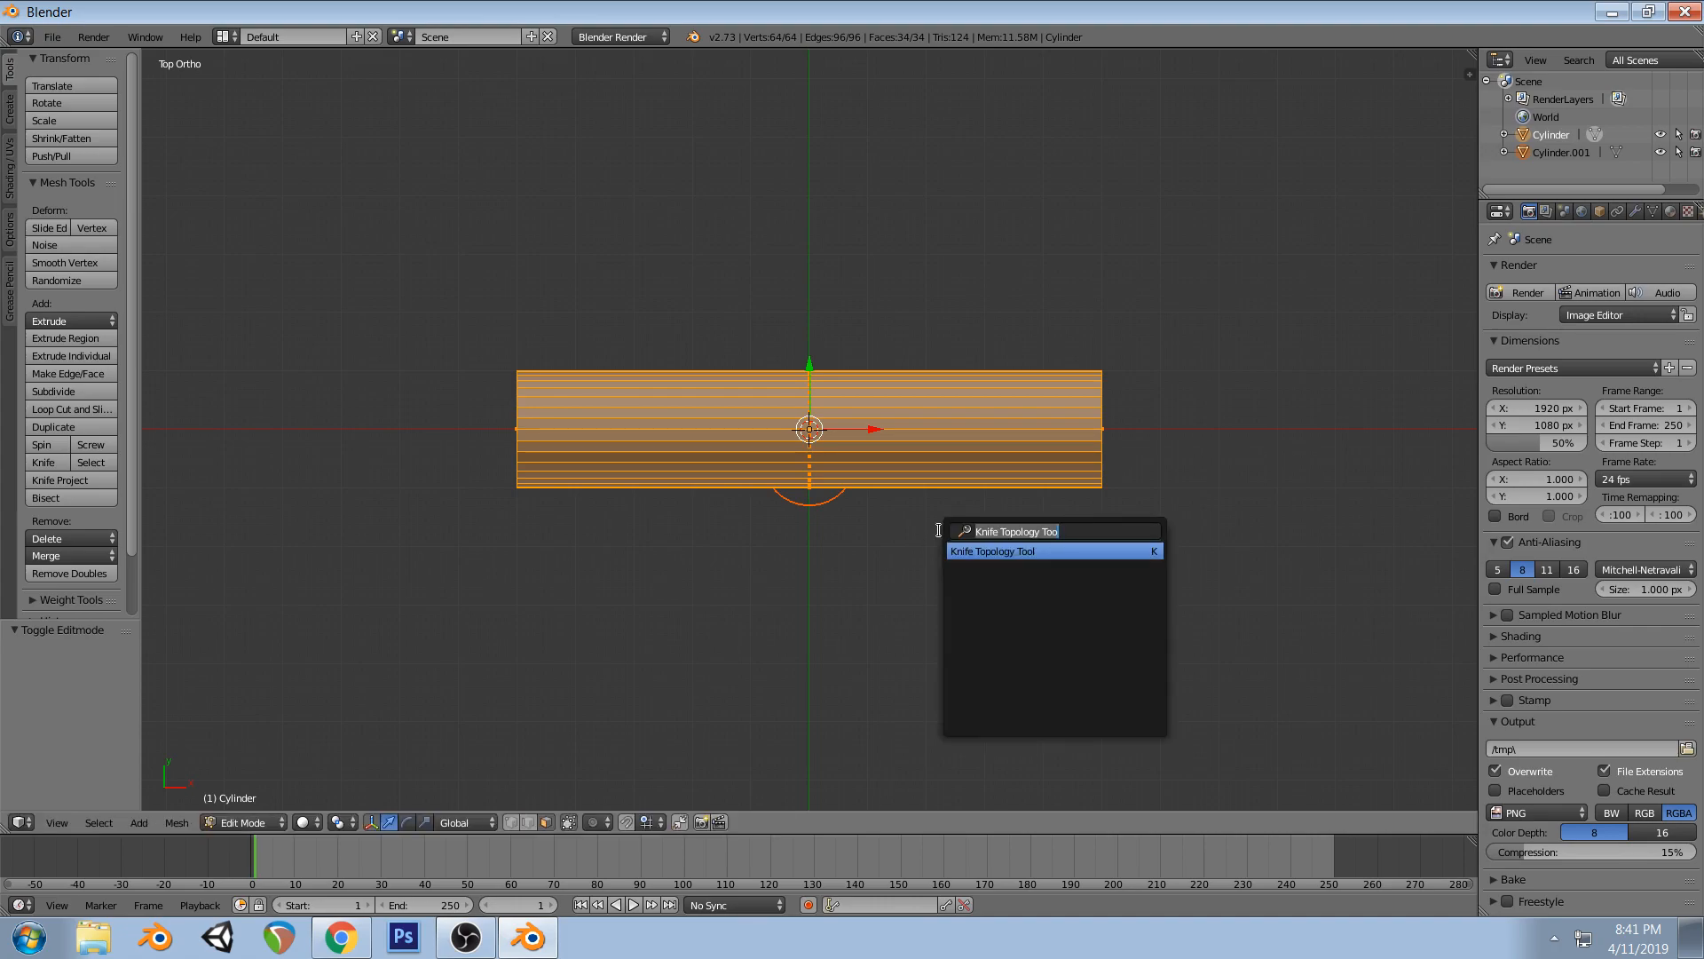
key("BackSpace")
type("knife")
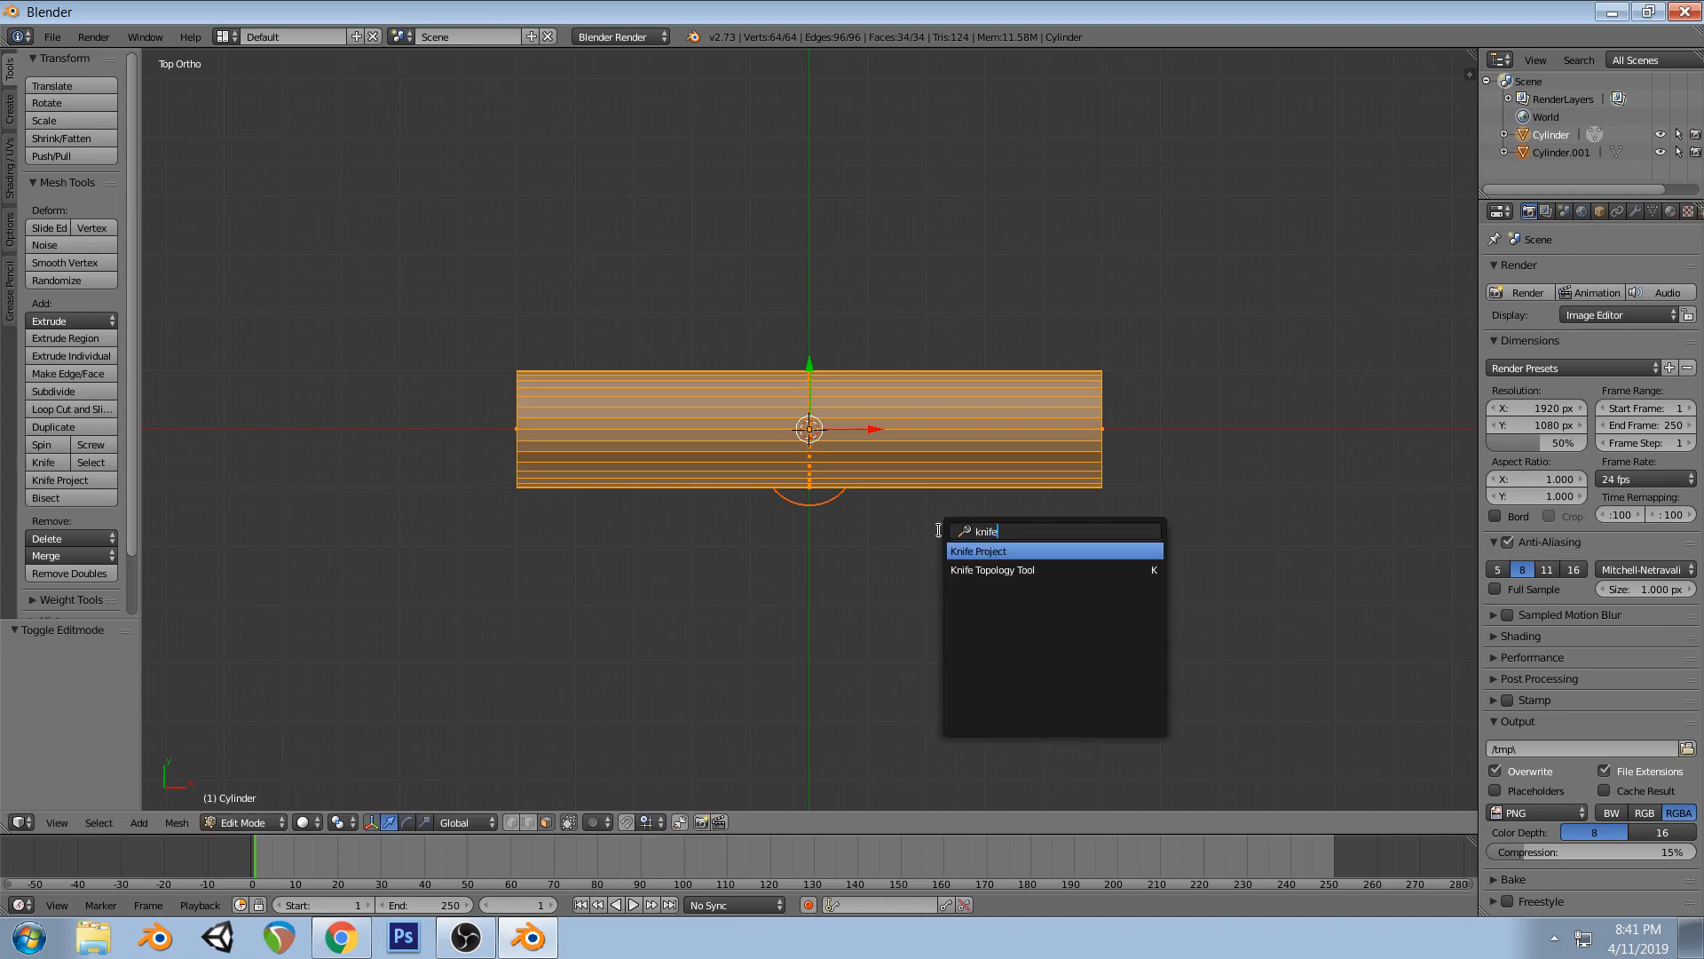
key("Return")
left_click(15, 656)
- Deselect the whole mesh in vertex select mode and hide the upright cylinder
left_click(512, 823)
key("a")
key("a")
scroll(941, 524, "up", 4)
middle_click_drag(947, 525, 1282, 303)
left_click(1660, 152)
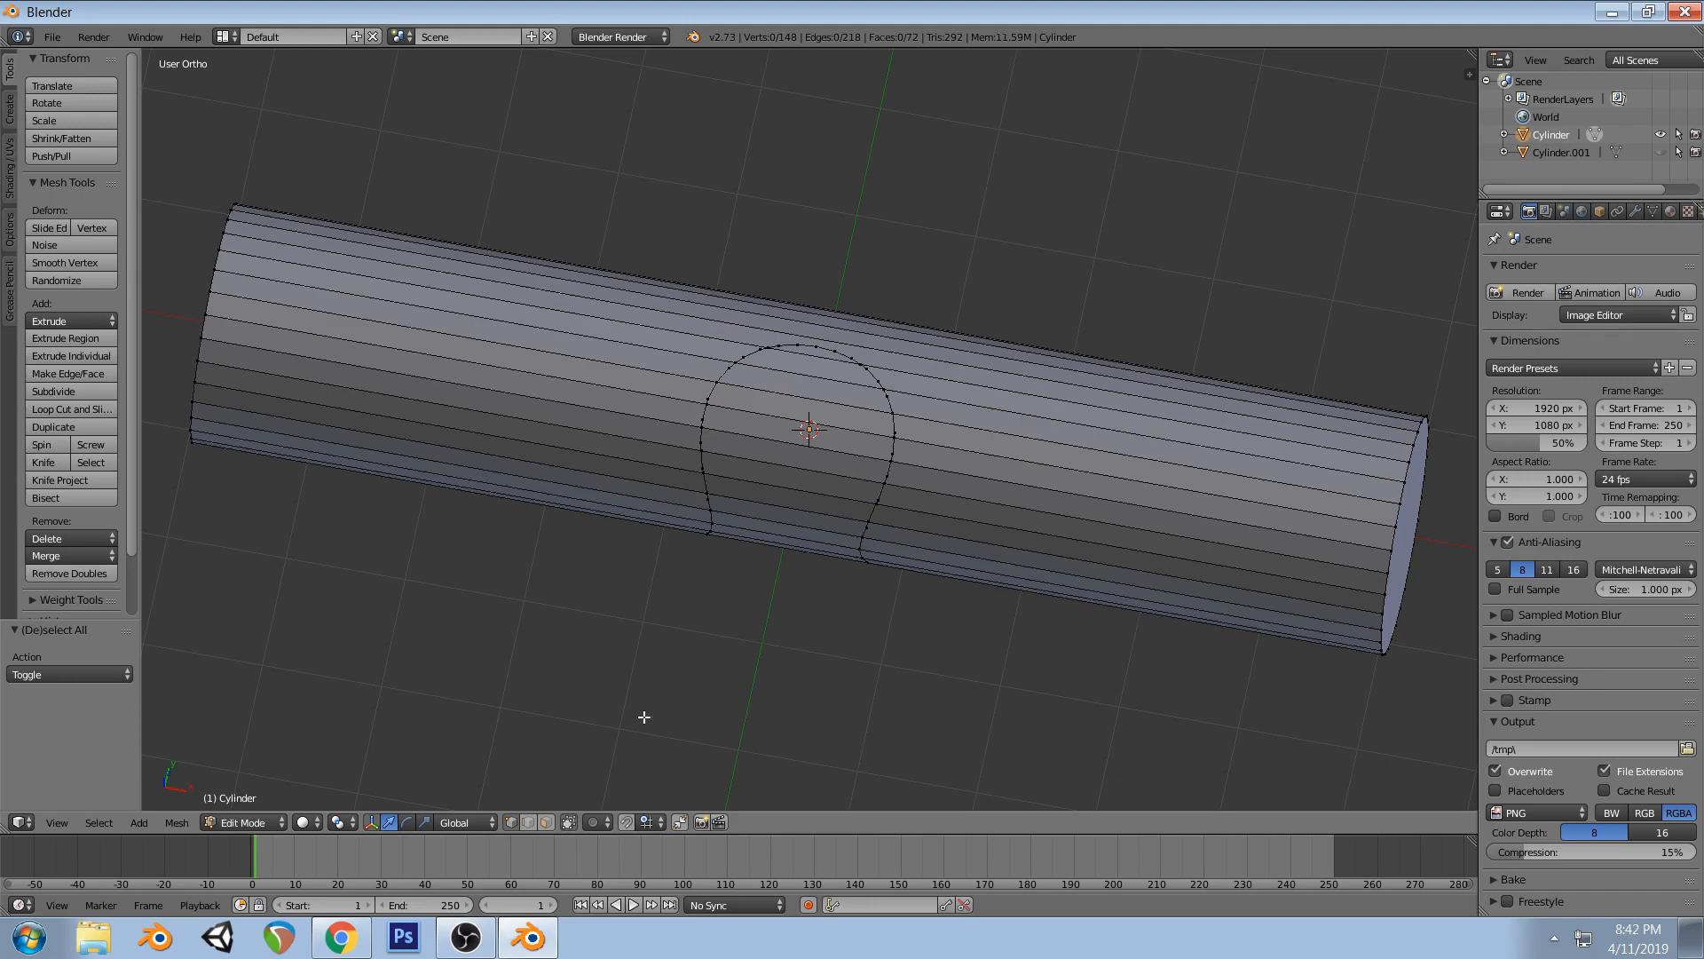
- Switch to face select mode and show the horizontal cylinder in wireframe from the top view
left_click(546, 822)
key("KP_7")
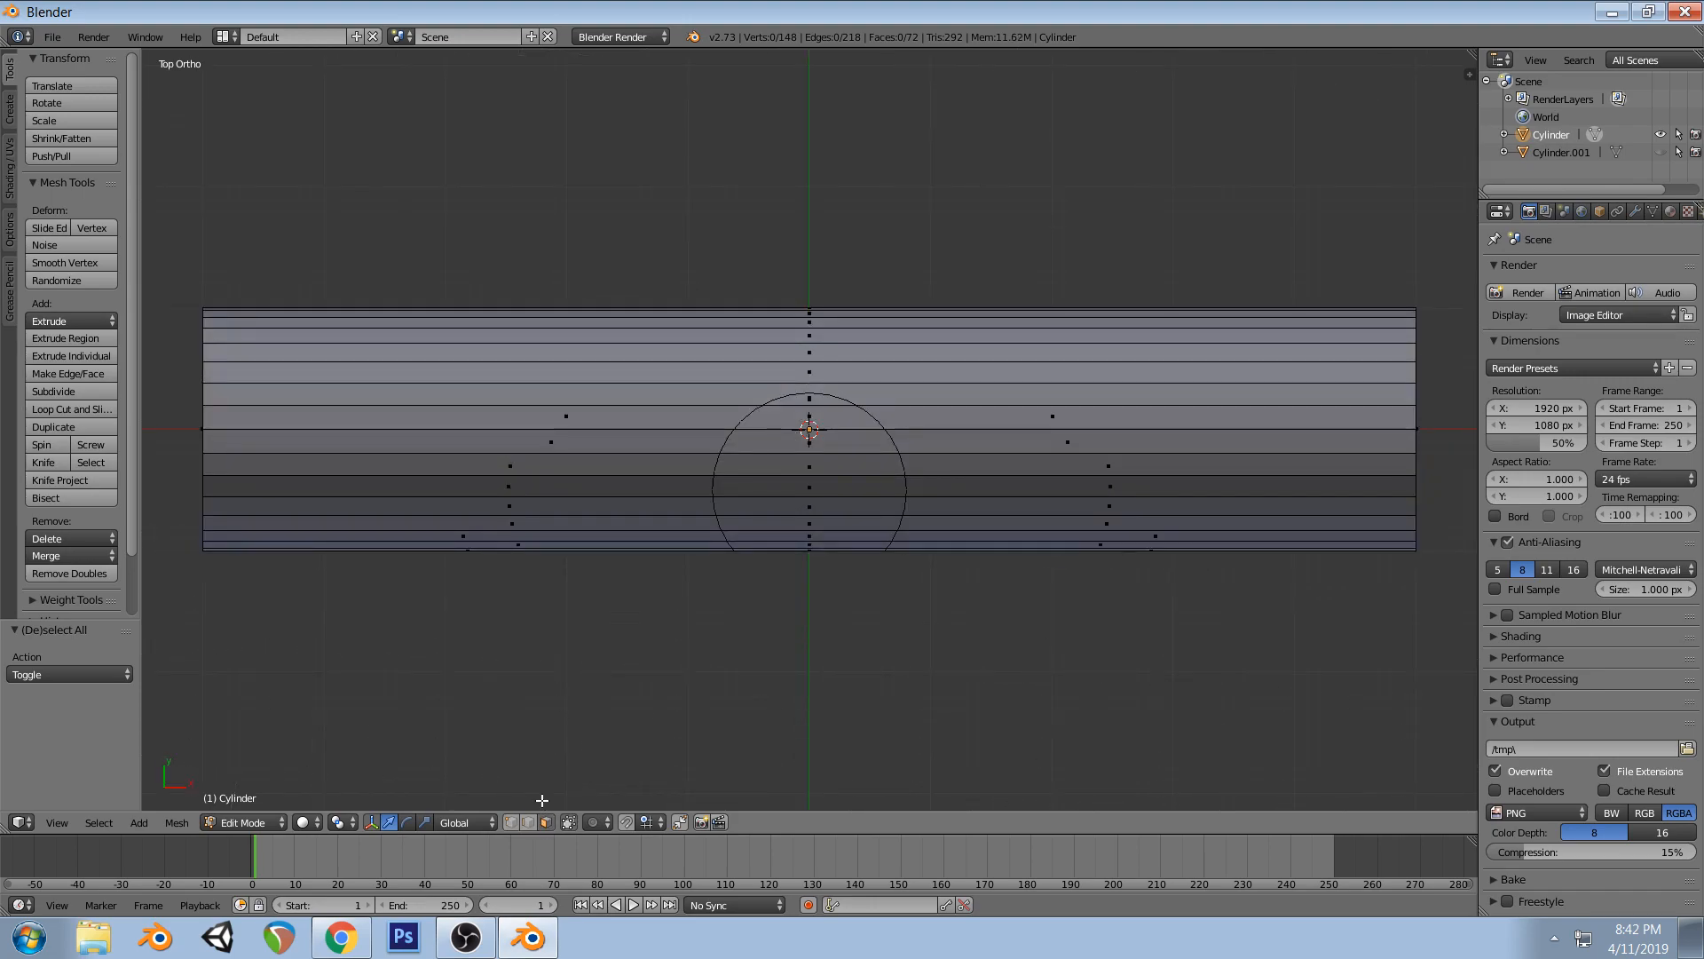
key("z")
key("b")
left_click_drag(803, 398, 896, 589)
right_click(821, 390, "shift")
right_click(820, 389, "shift")
right_click(820, 390, "shift")
right_click(820, 390, "shift")
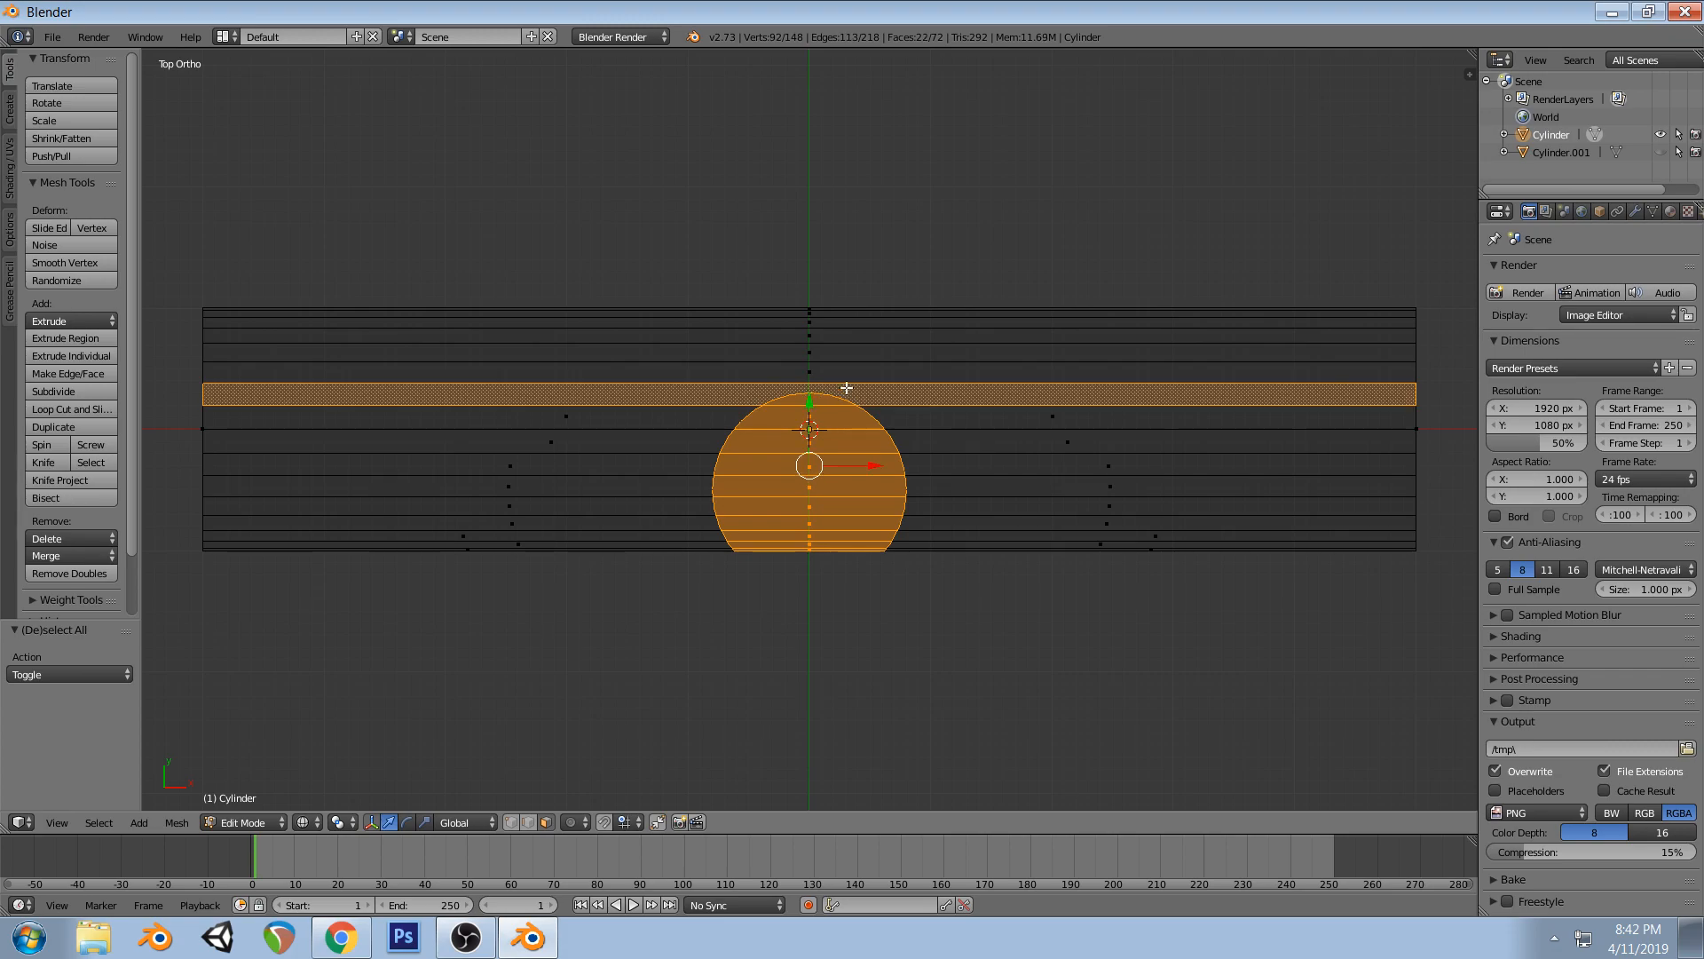
key("a")
- Select all faces inside the projected circle on both sides, delete them as Faces, and return to solid shading
scroll(823, 411, "up", 2)
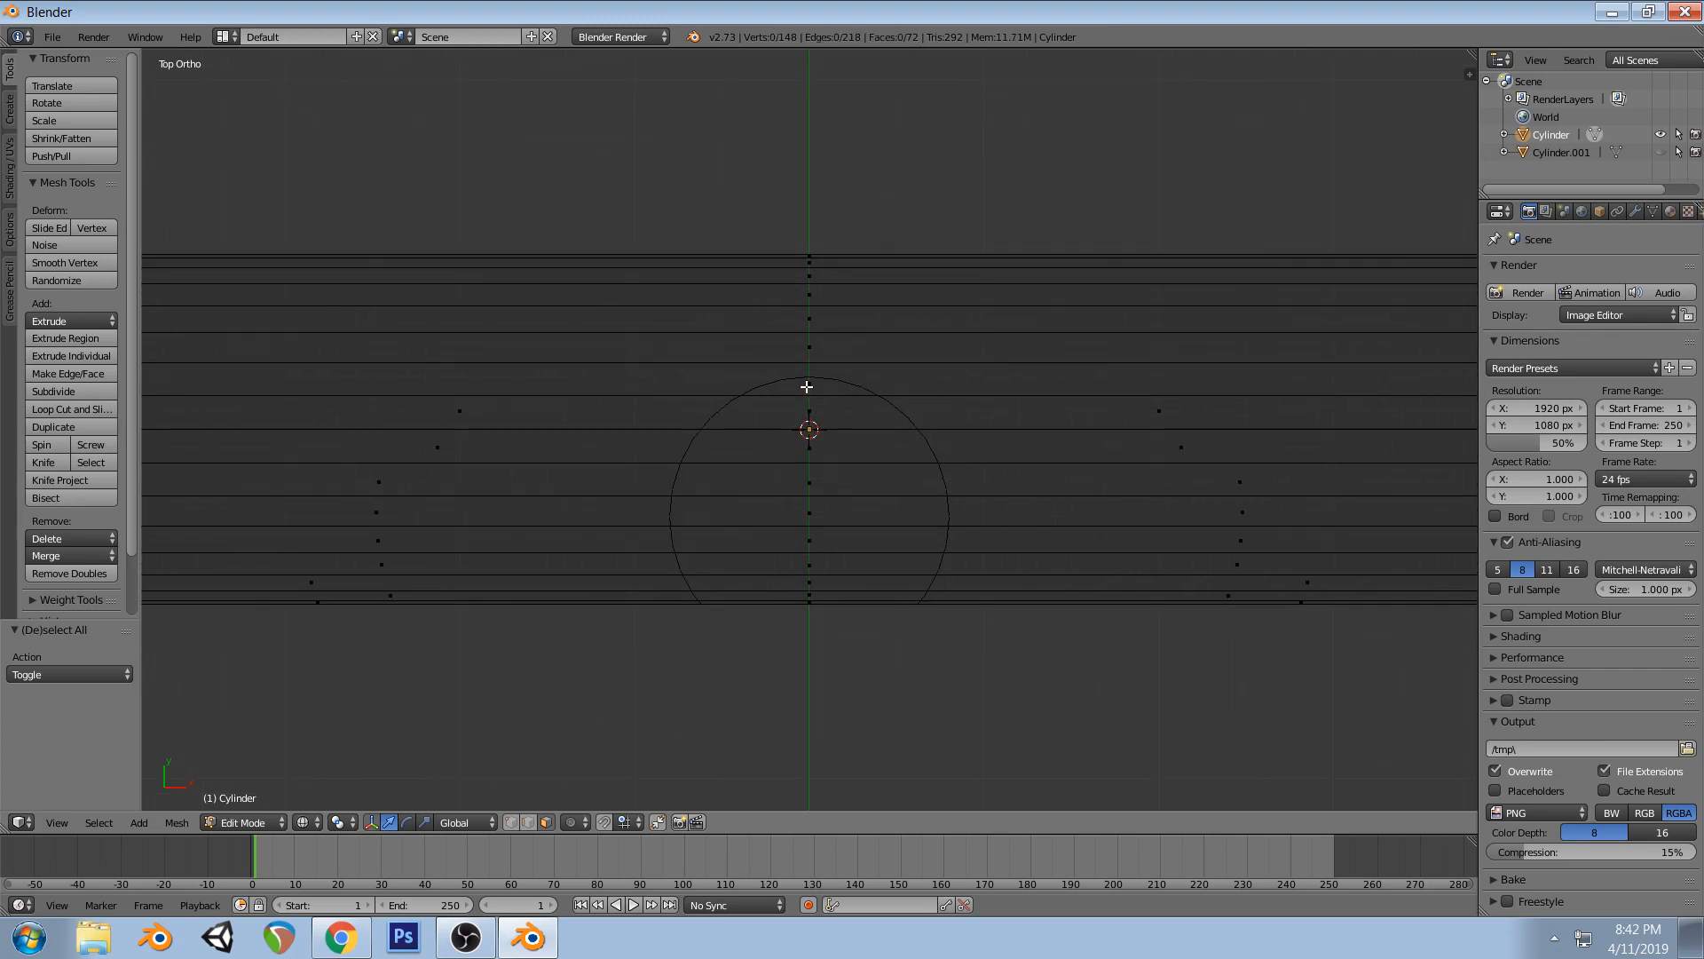
key("b")
left_click_drag(806, 405, 847, 649)
key("l")
key("l")
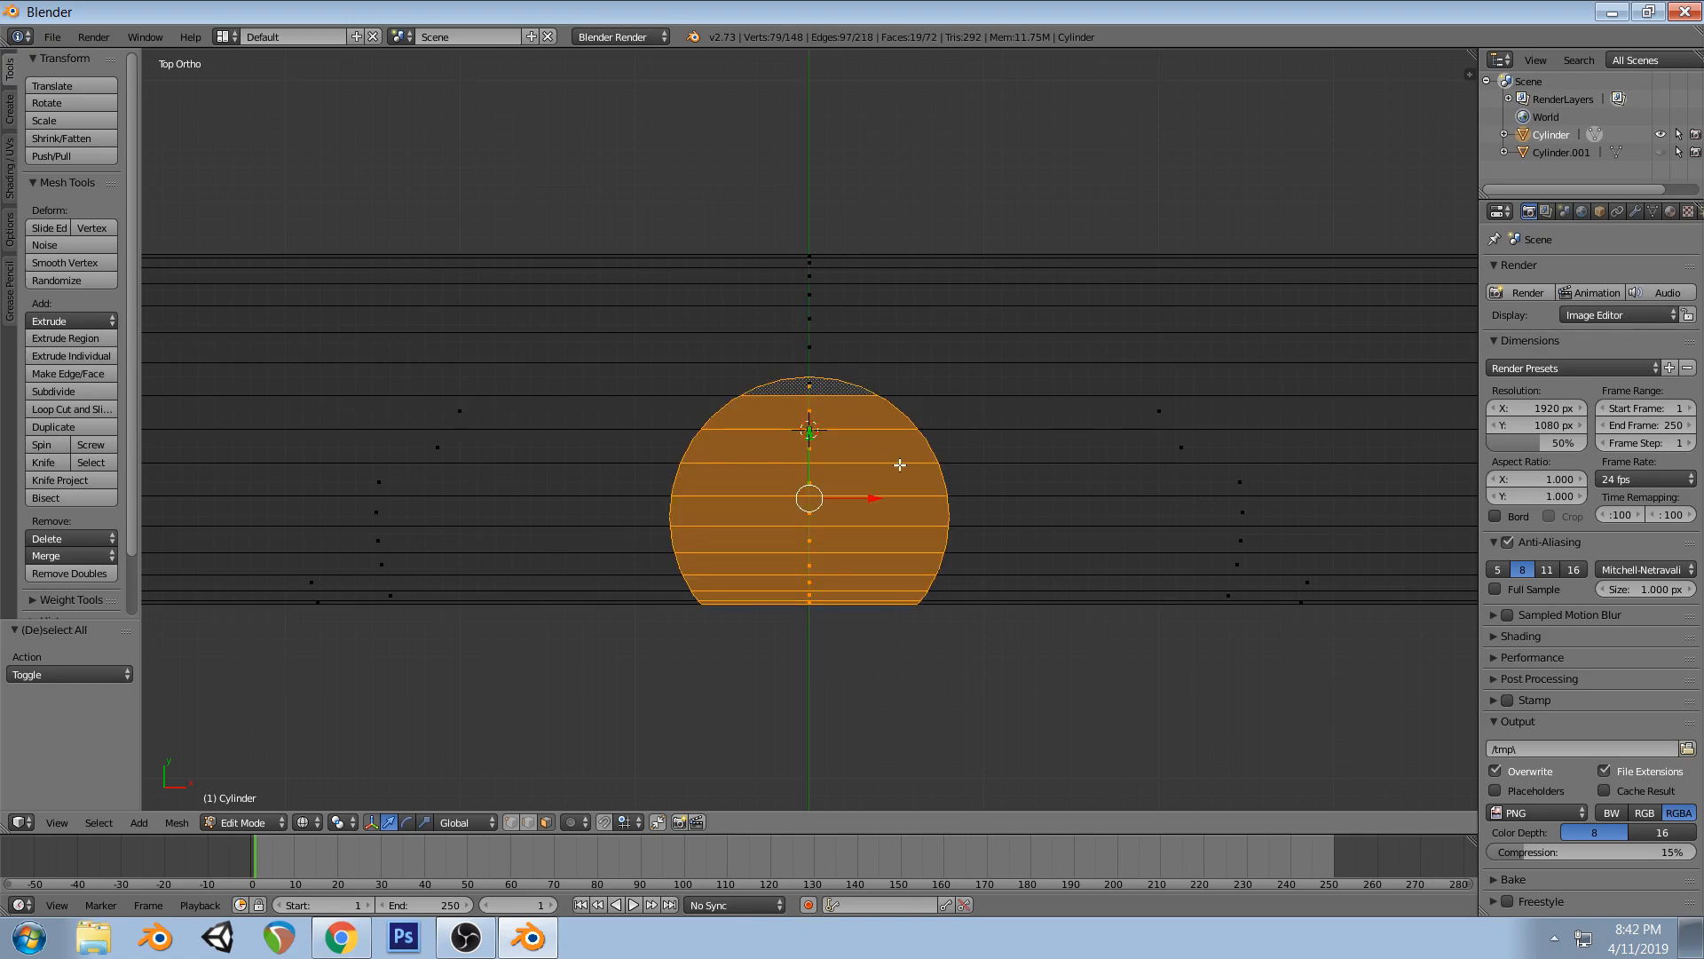
key("l")
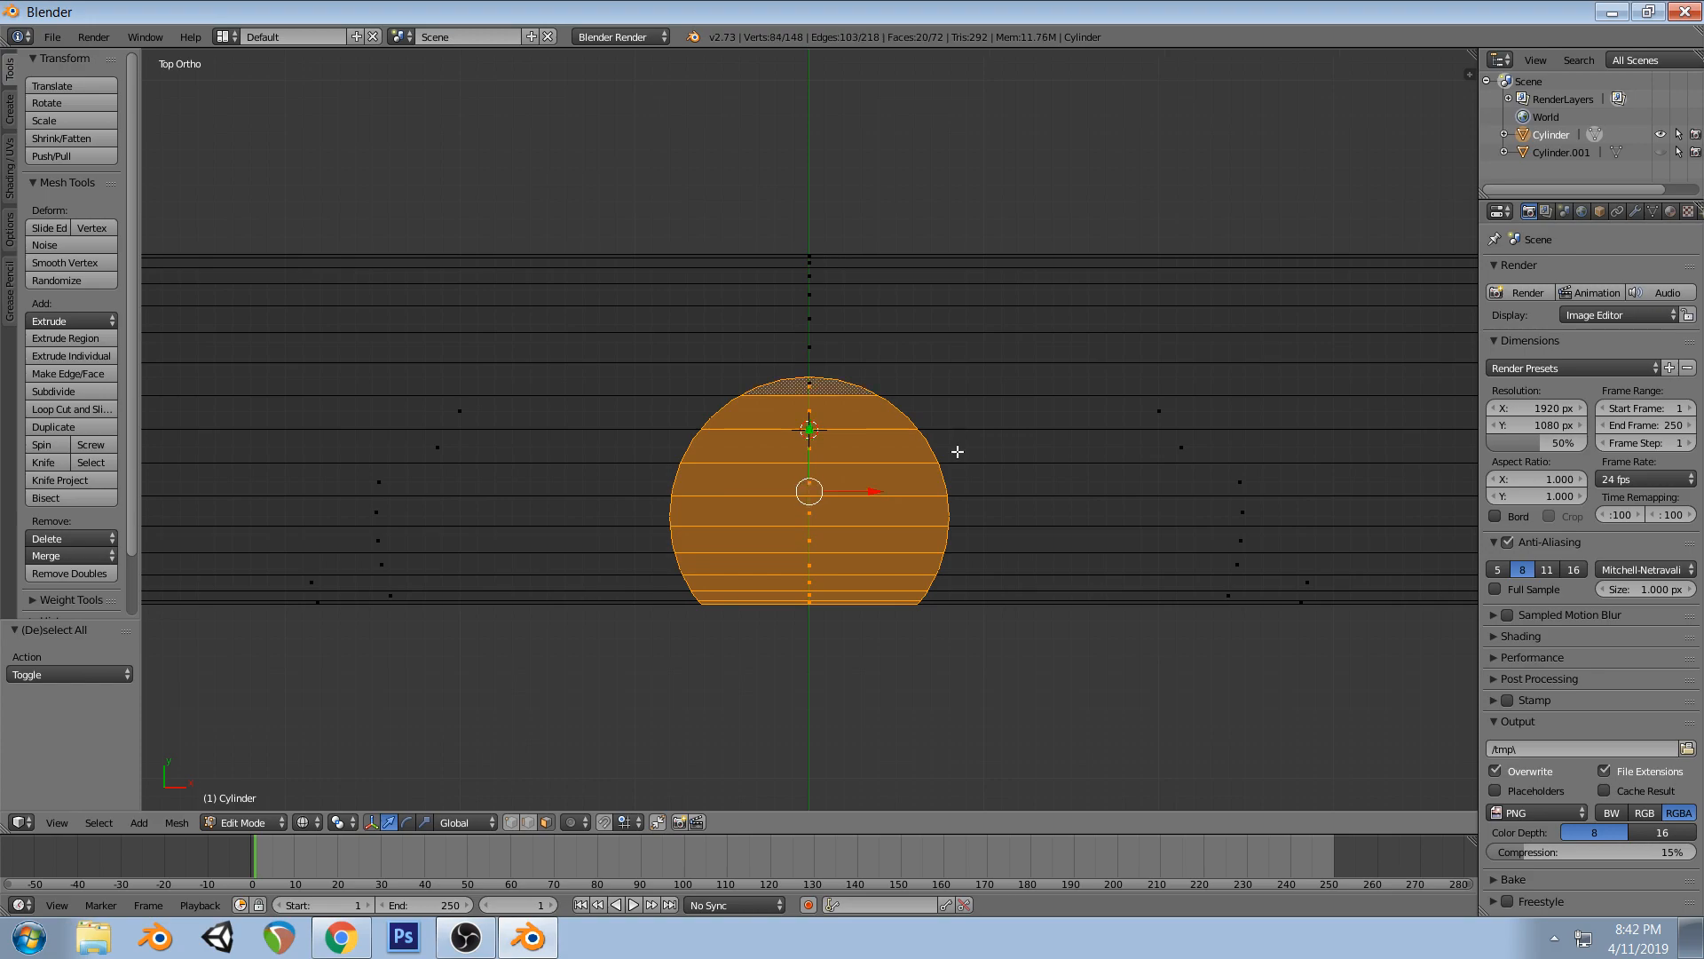
key("x")
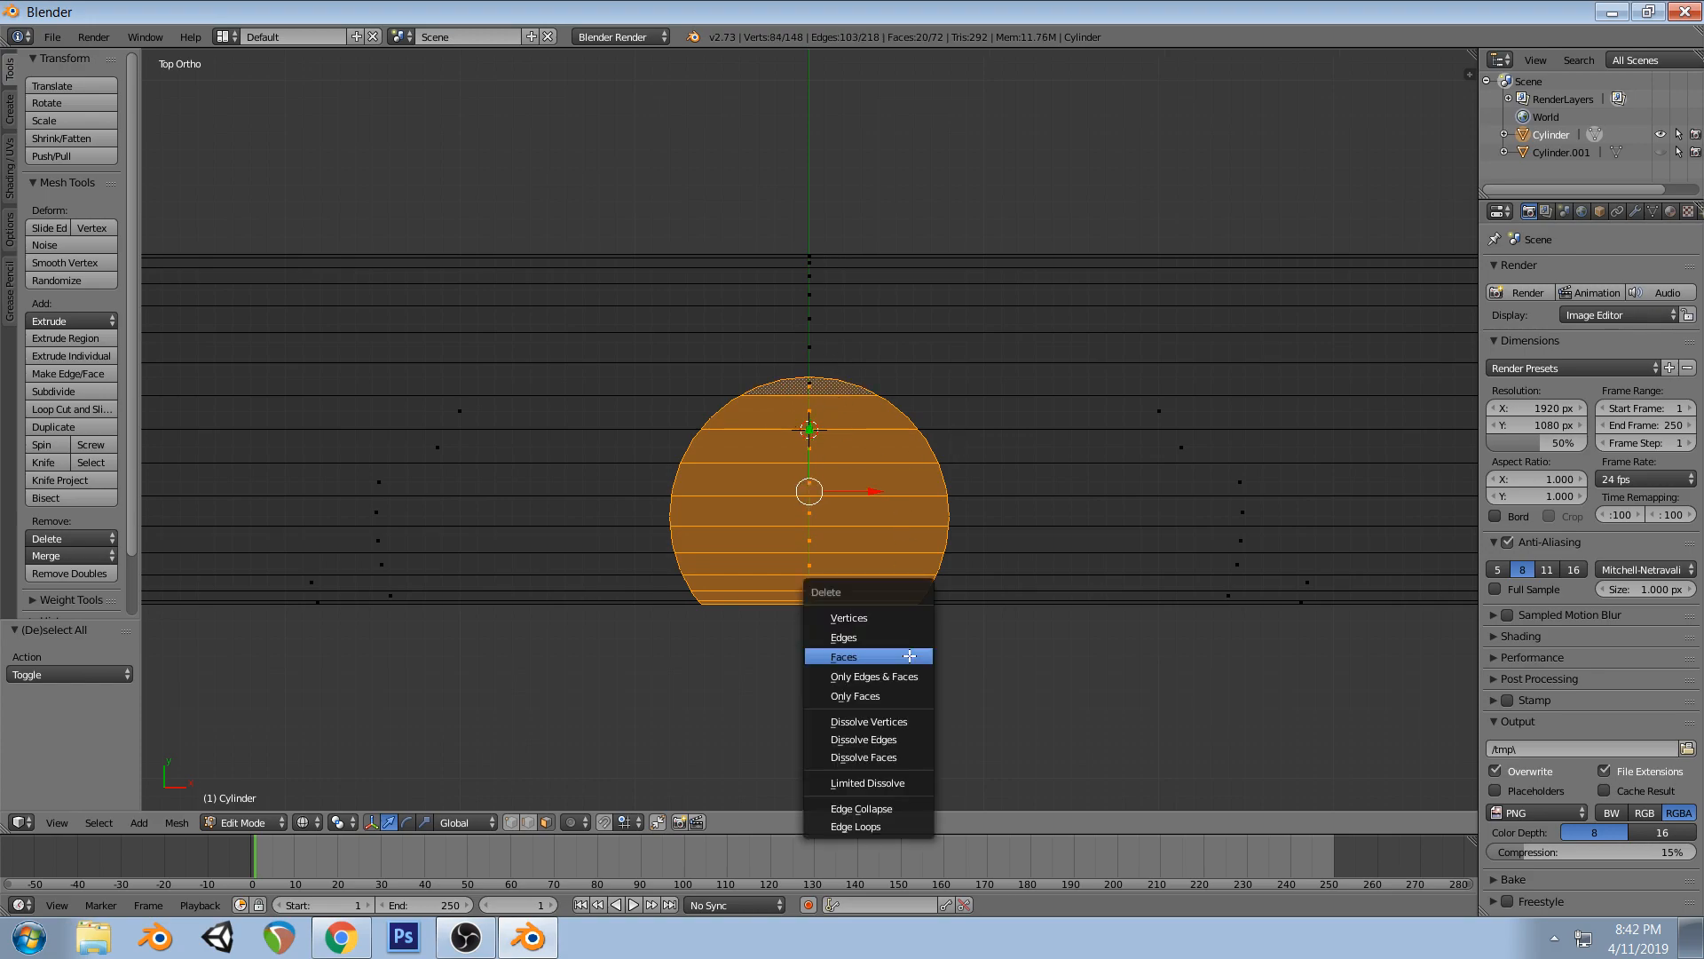
left_click(910, 655)
key("z")
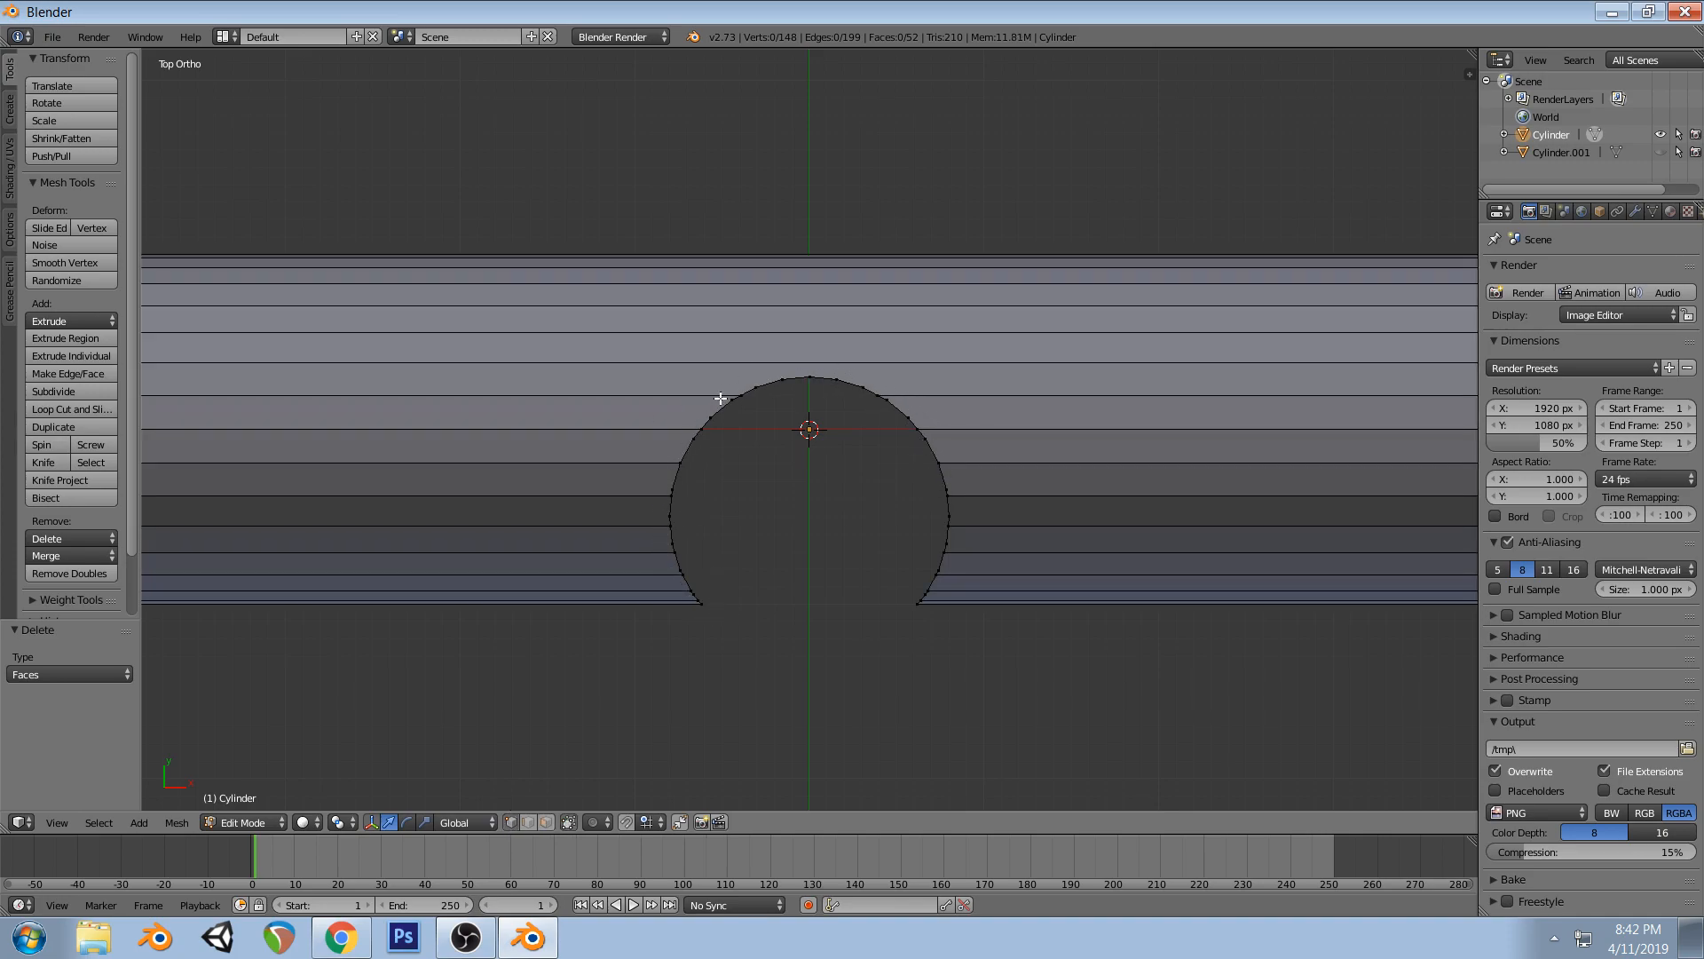
- Add one centred loop cut across the uncut faces of the horizontal cylinder, perpendicular to its length, and clear the selection
key("ctrl+r")
left_click(823, 263)
right_click(823, 262)
key("a")
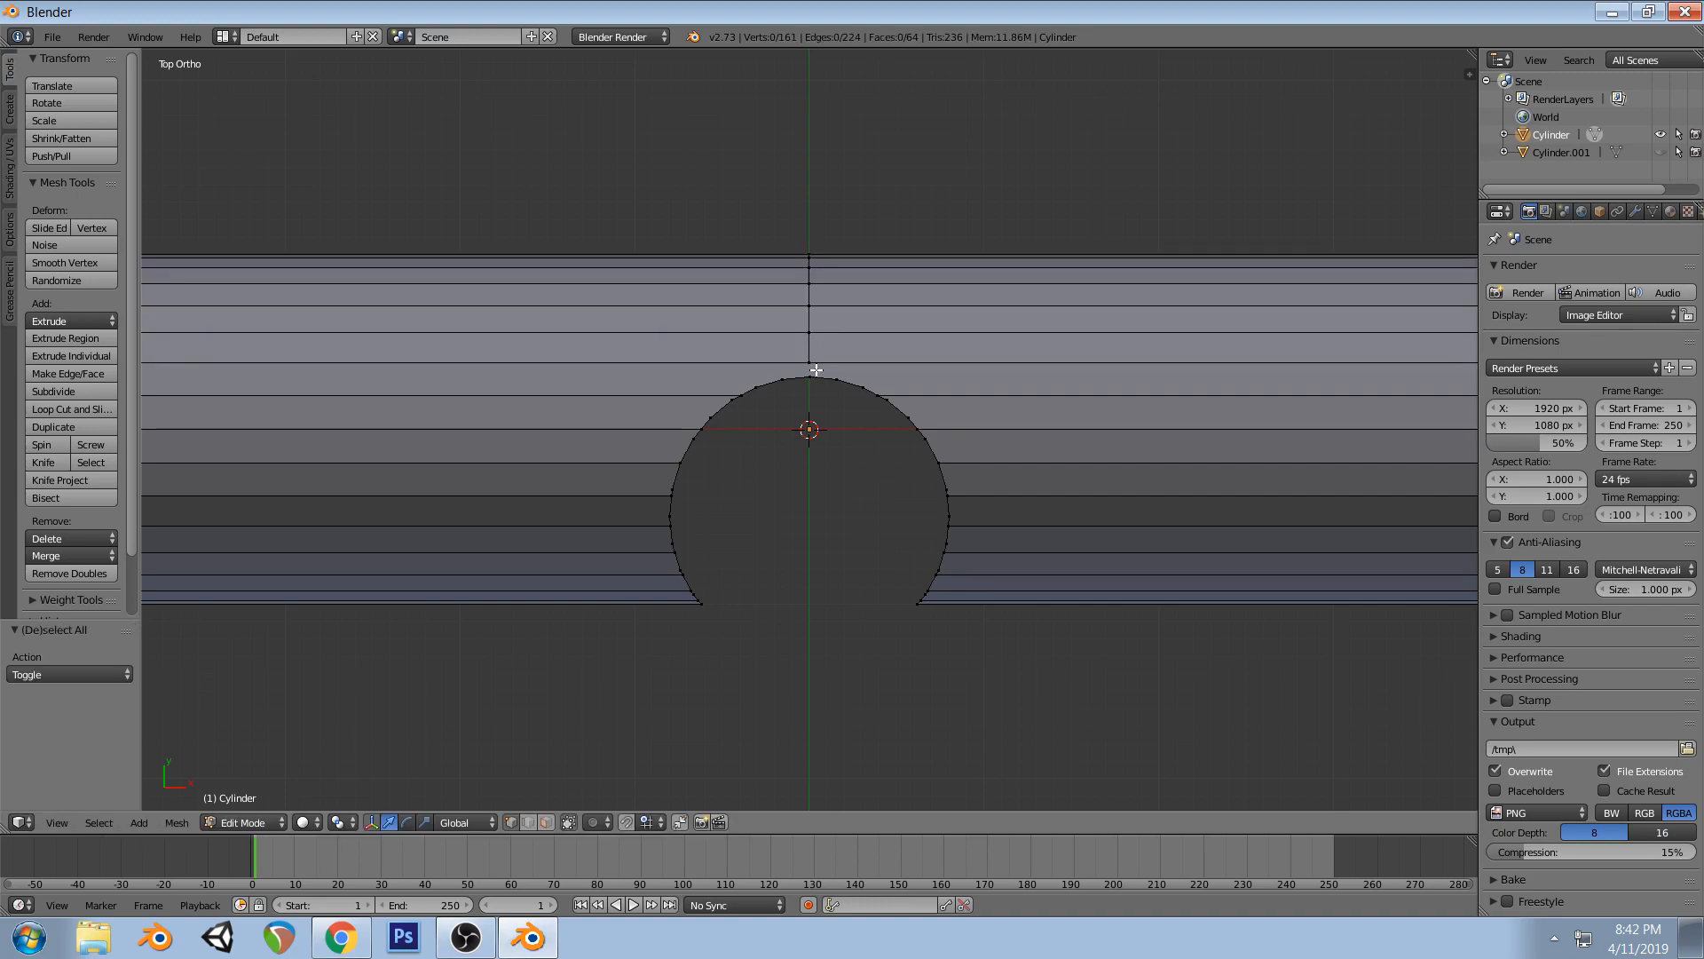
- Connect both end vertices of the centre loop cut to the nearest middle vertices of the hole rims, on the near and far sides
key("z")
key("z")
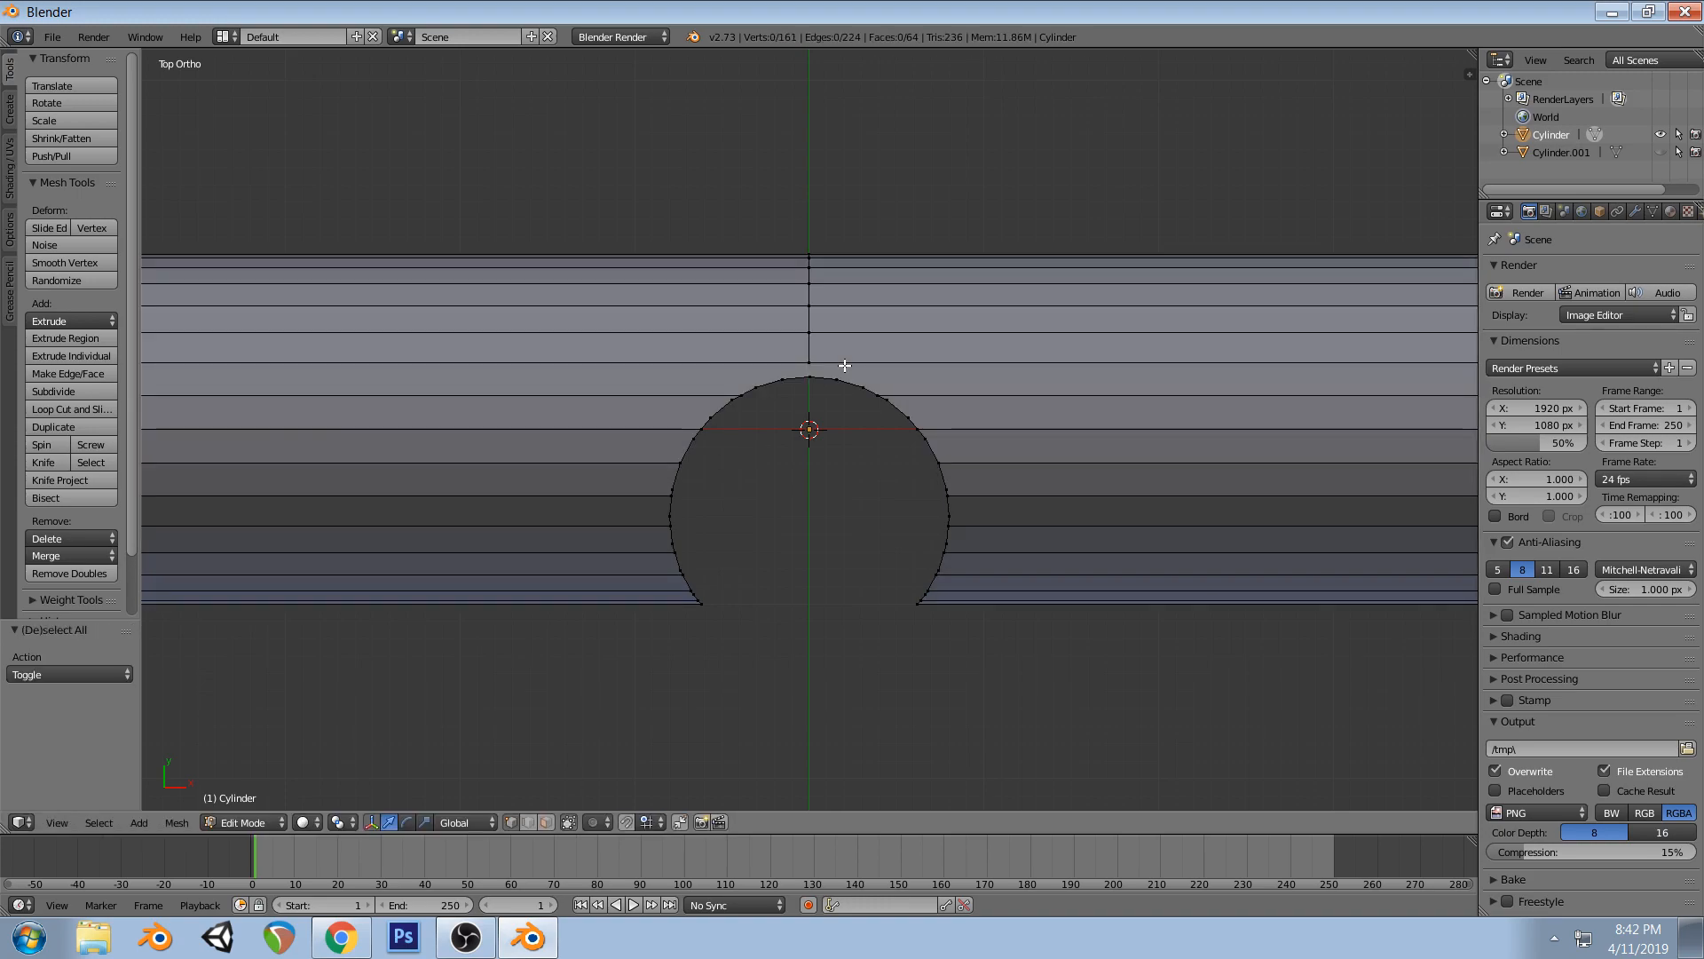
middle_click_drag(851, 323, 812, 282)
right_click(825, 315)
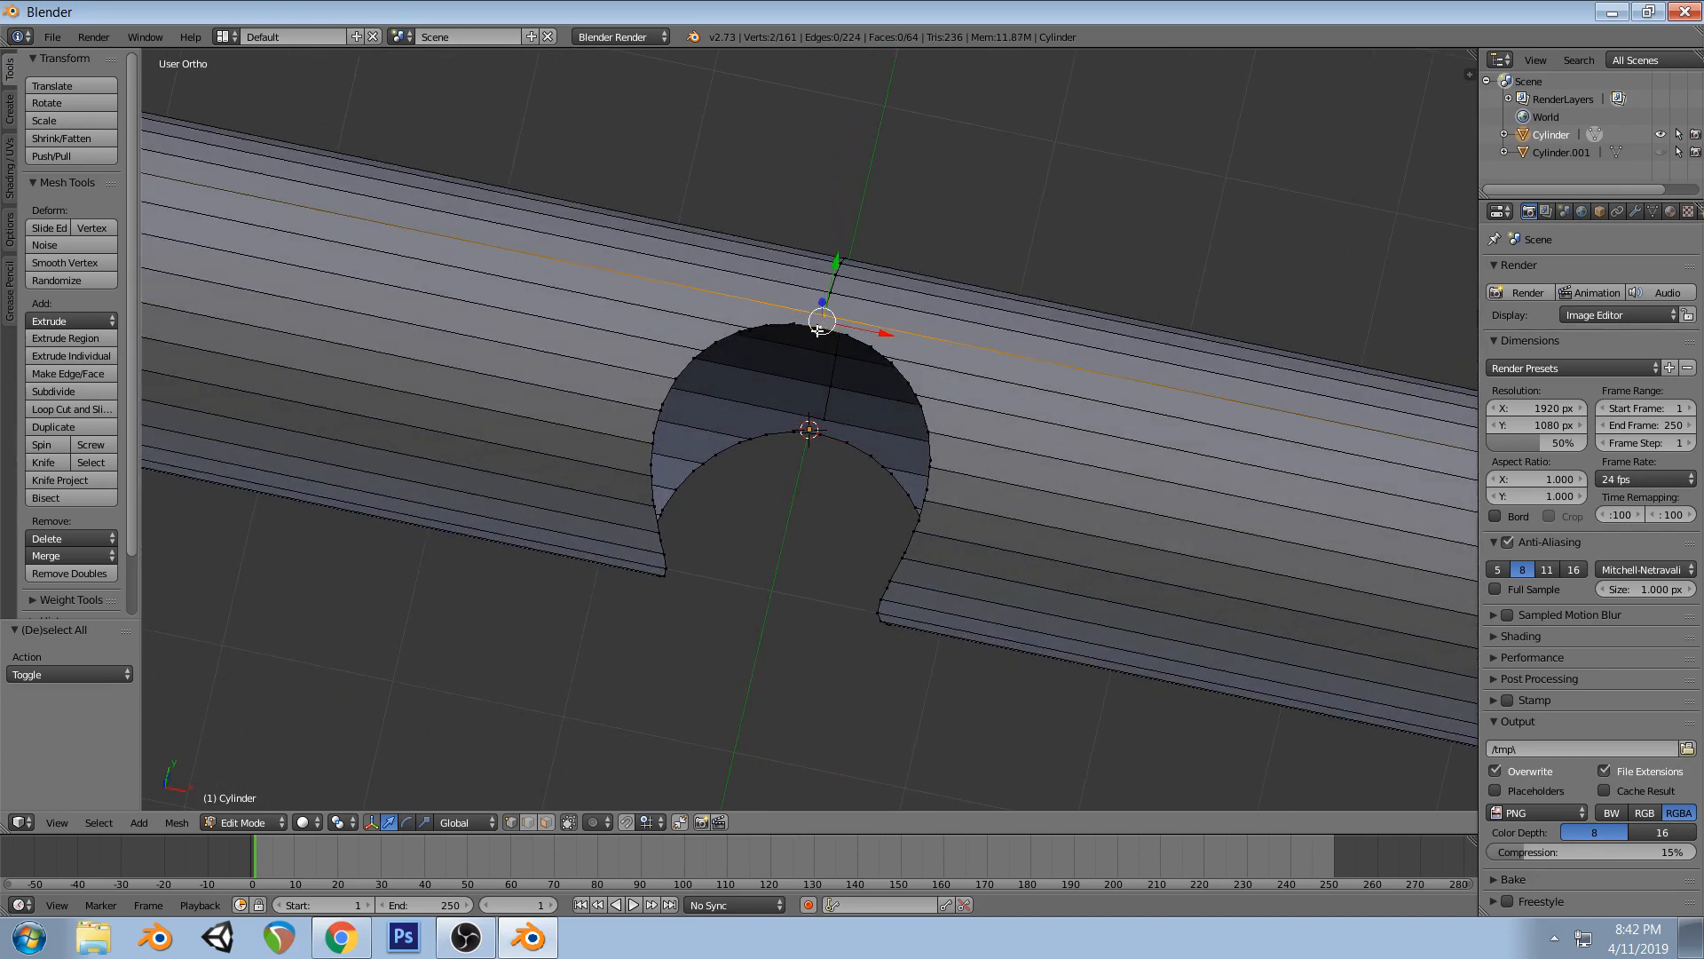
key("j")
right_click(828, 439)
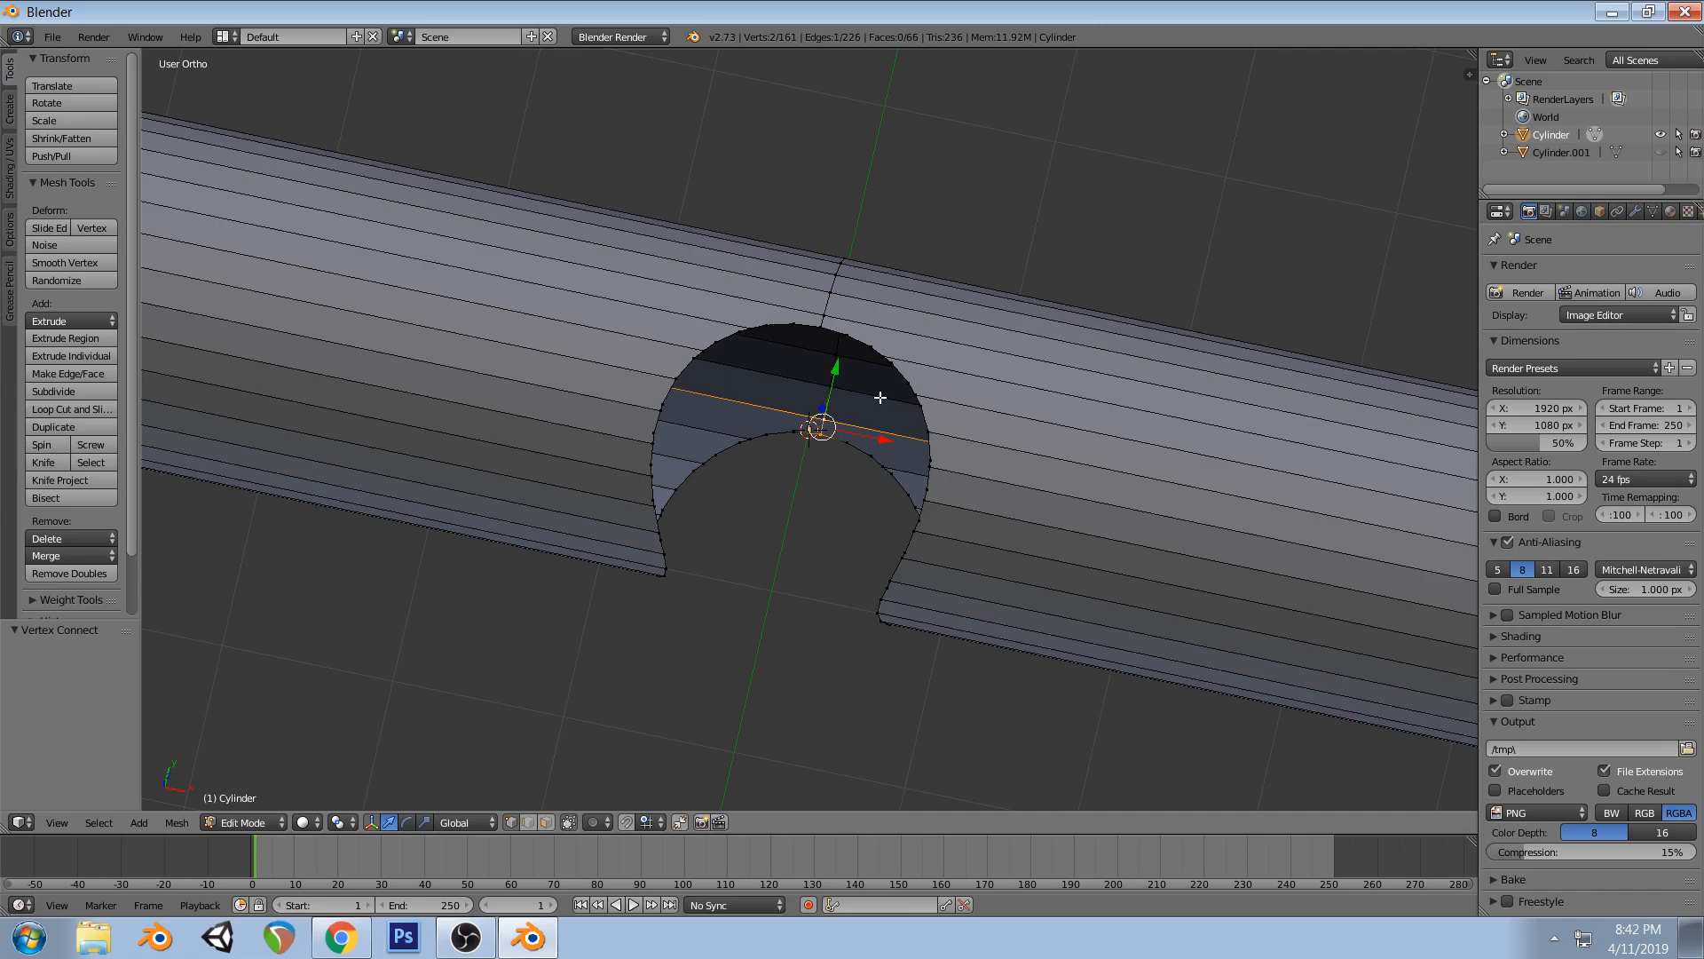
key("a")
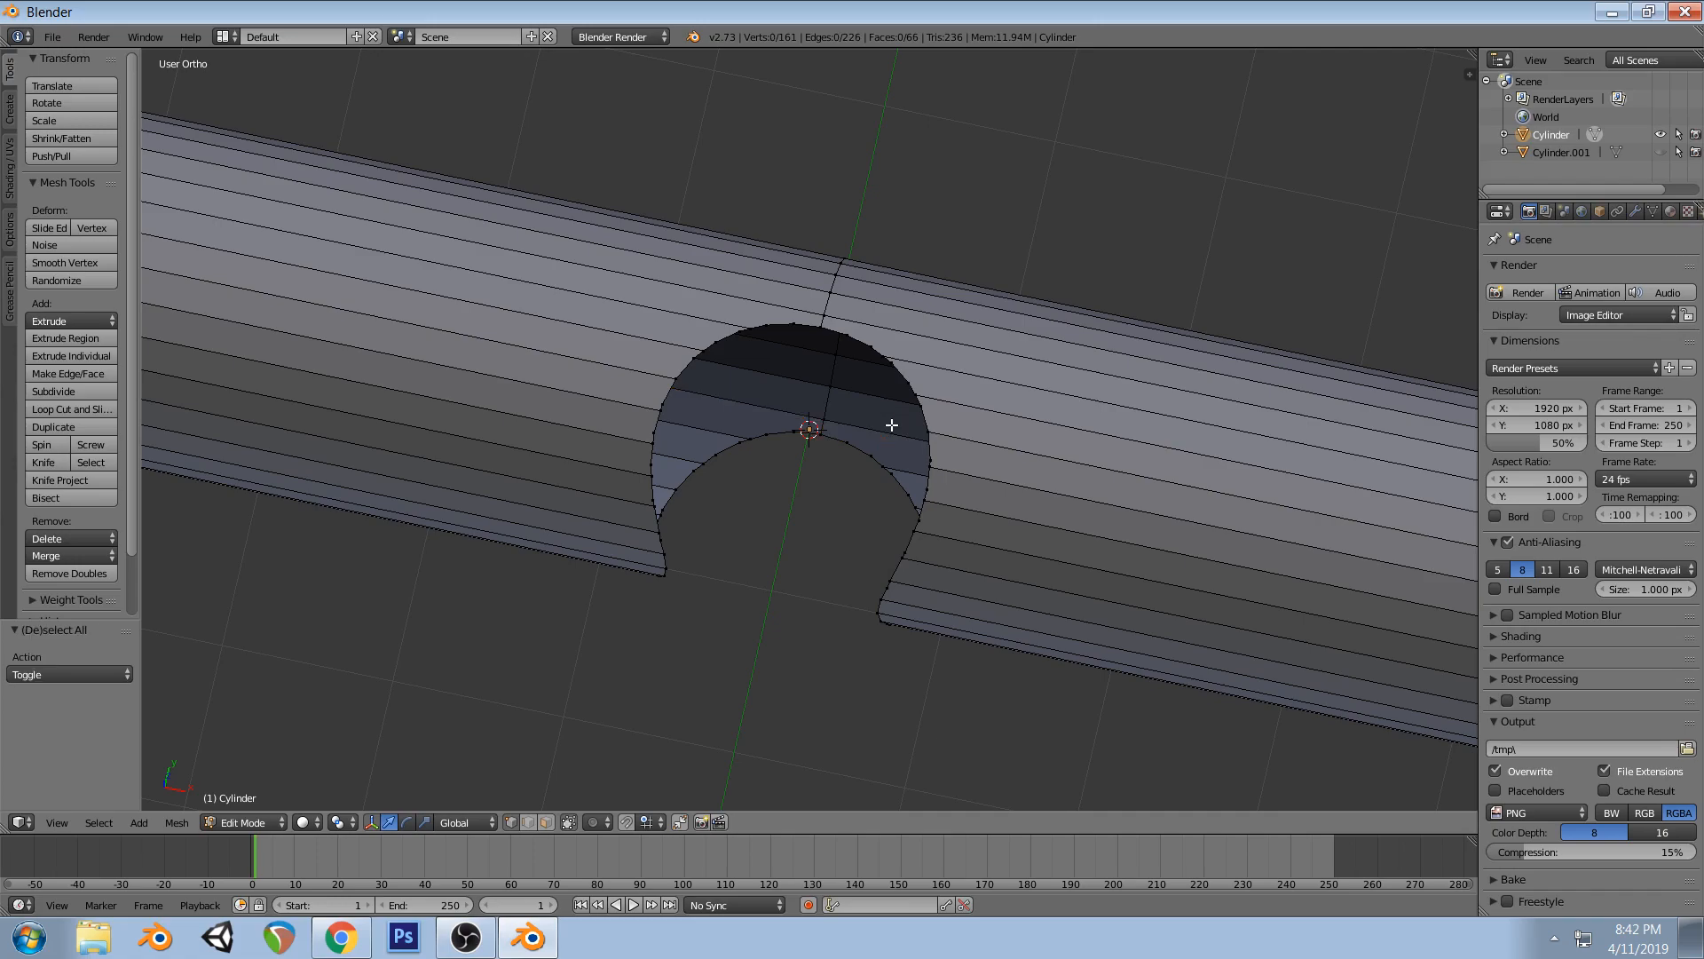
- Switch to wireframe in the top view, select a vertex on the hole's upper-left rim, and clear the selection
key("KP_7")
scroll(607, 314, "up", 3)
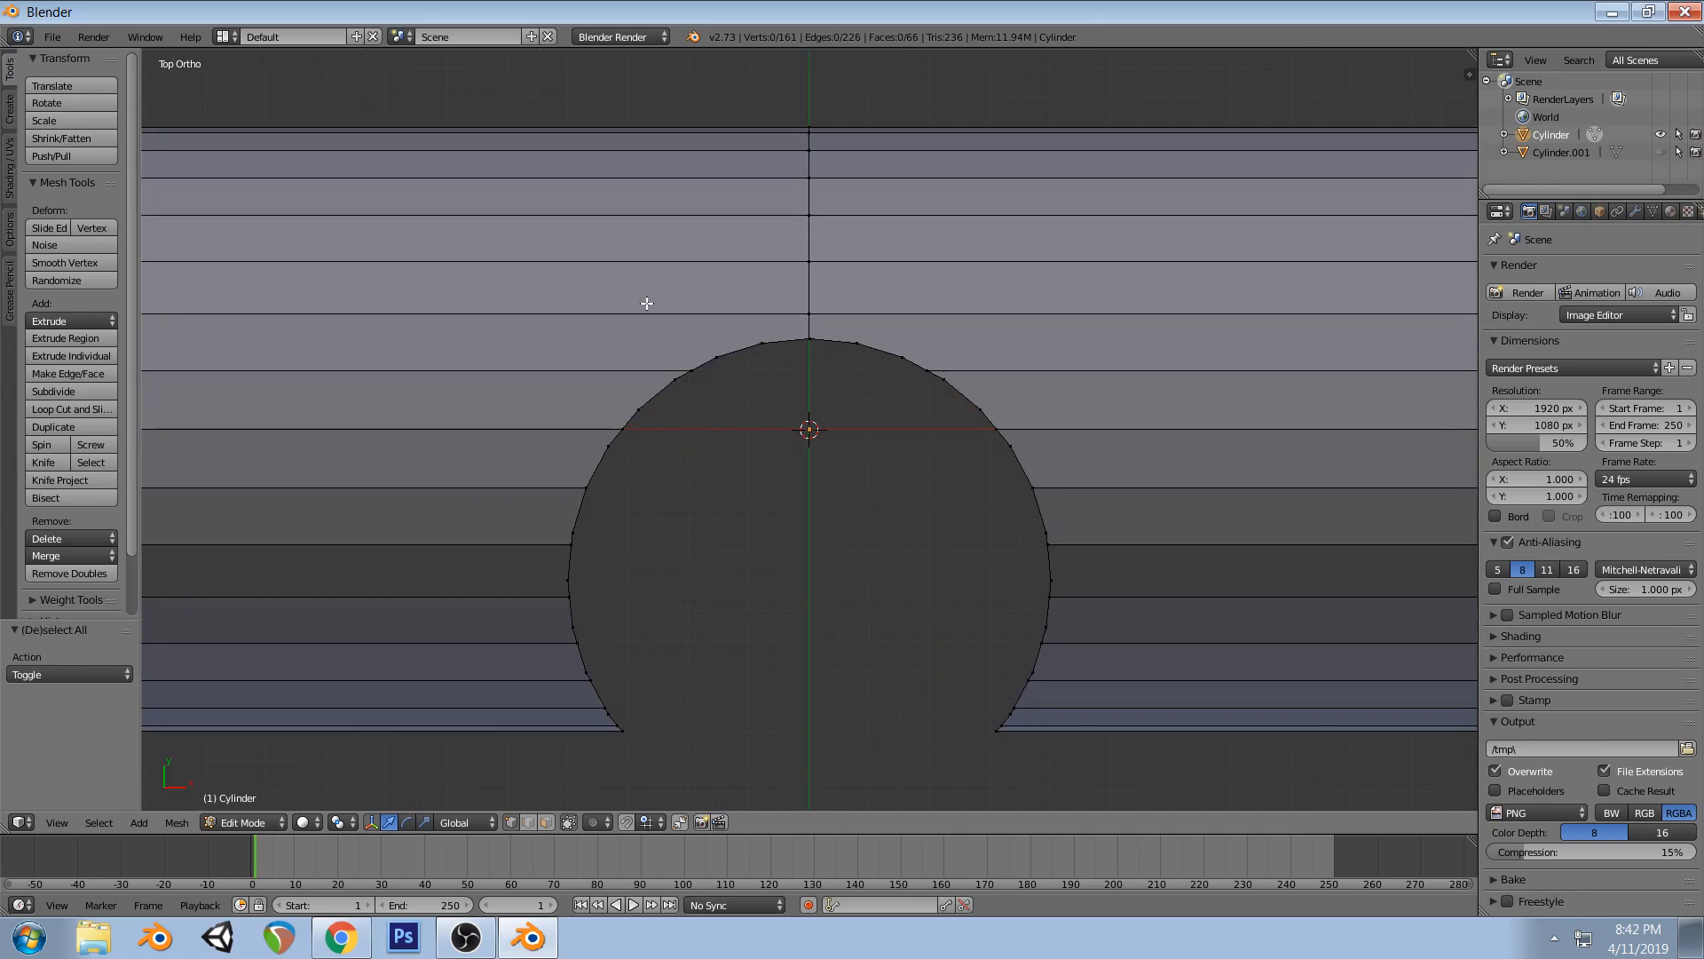
key("z")
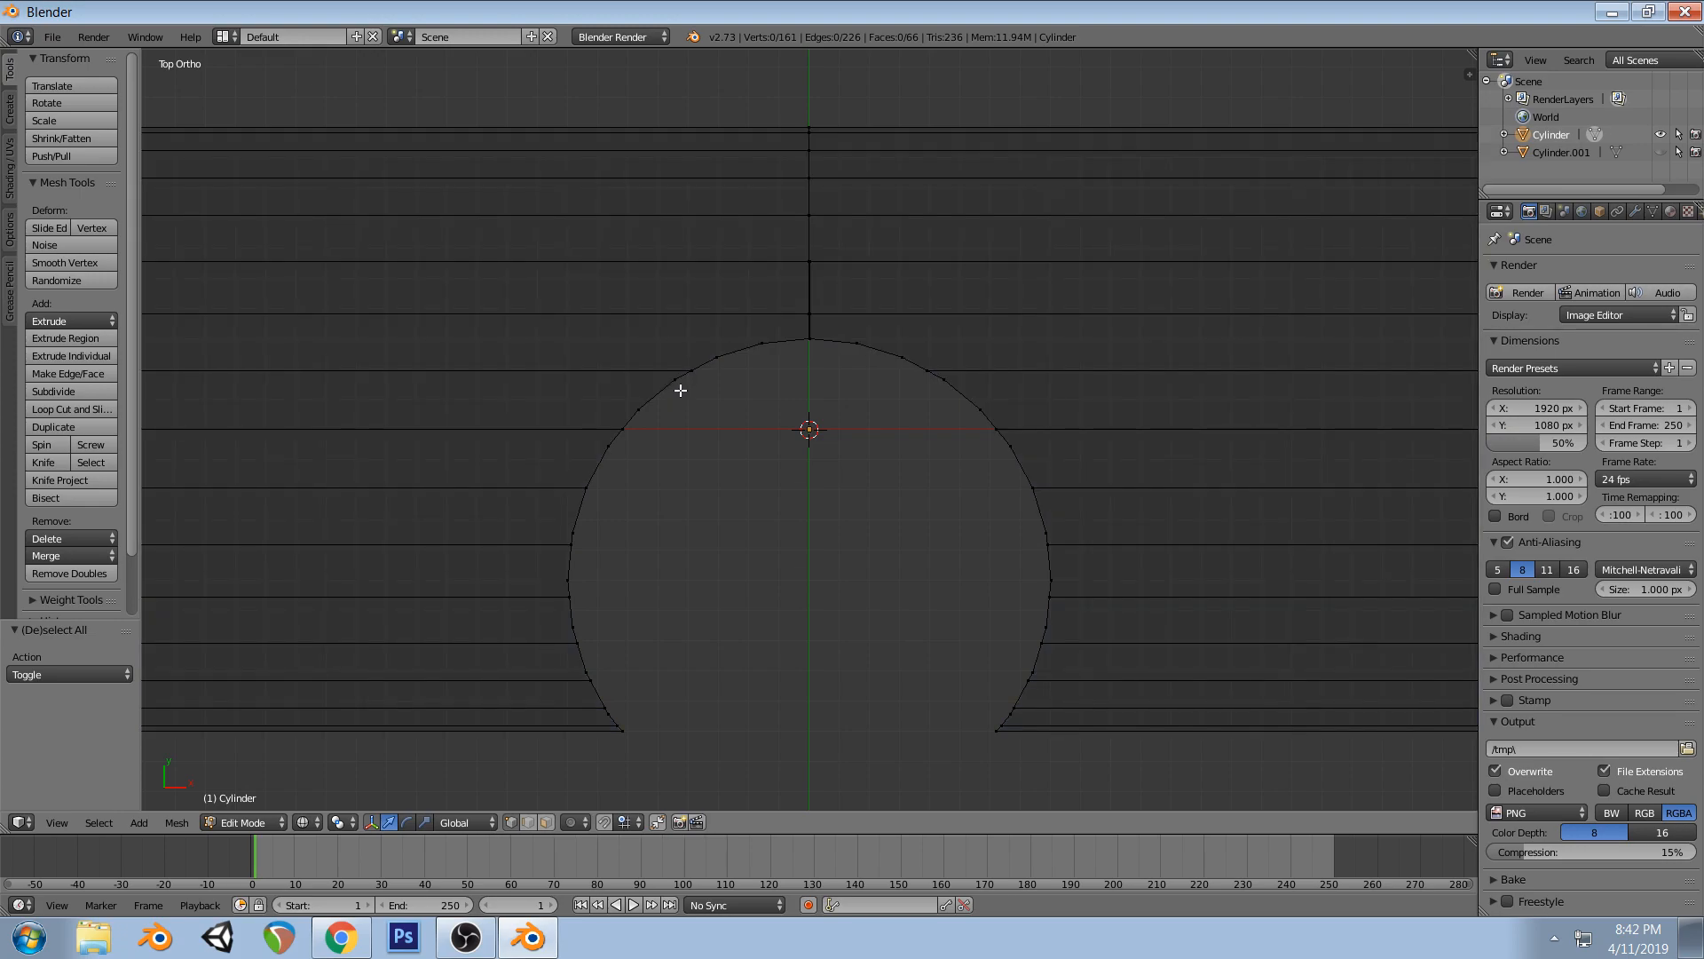
right_click(673, 378)
key("a")
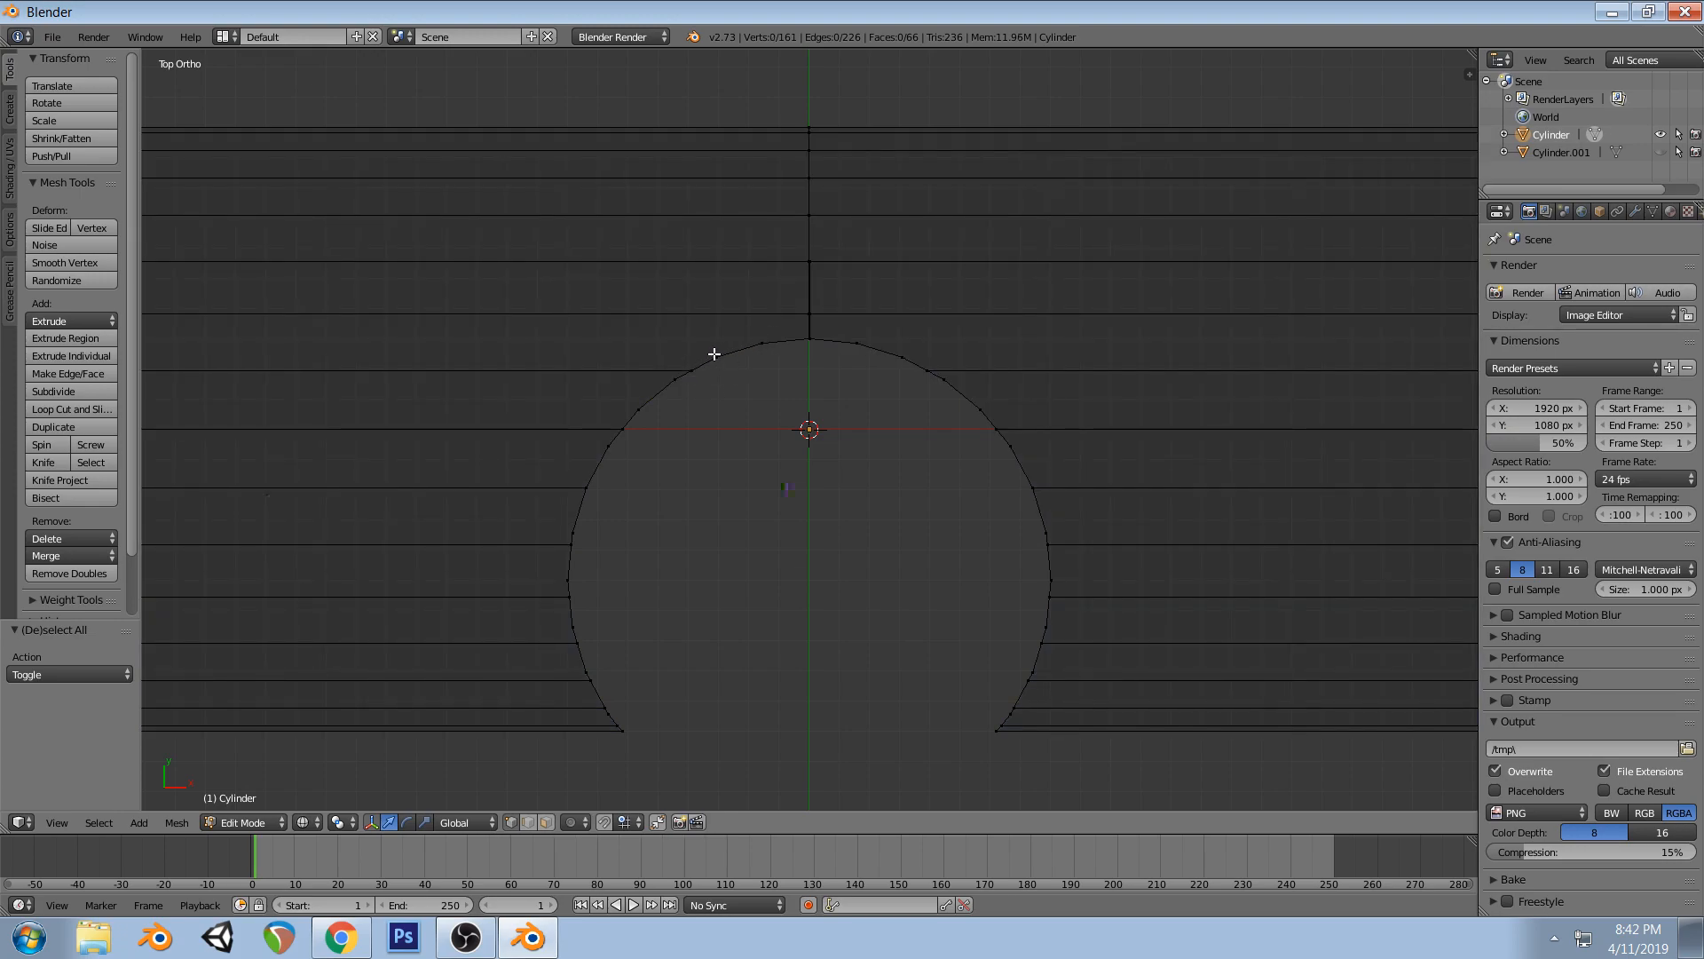